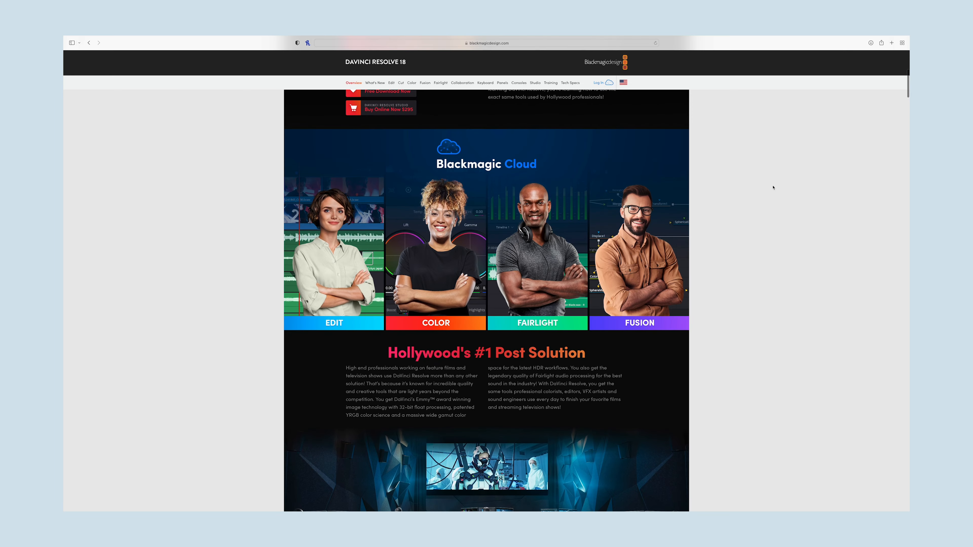
{"action": "scroll", "coordinate": [774, 188], "scroll_direction": "down", "scroll_amount": 10}
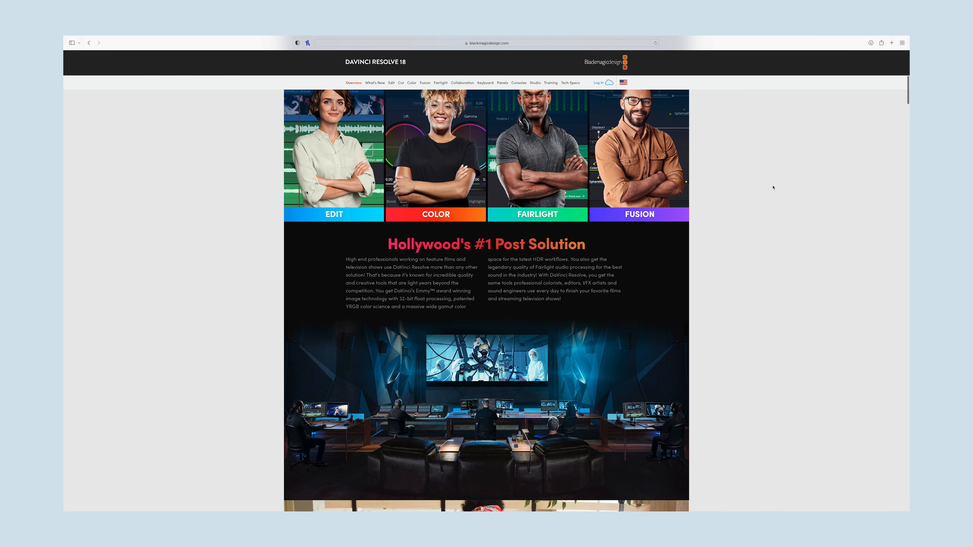
{"action": "scroll", "coordinate": [774, 187], "scroll_direction": "down", "scroll_amount": 5}
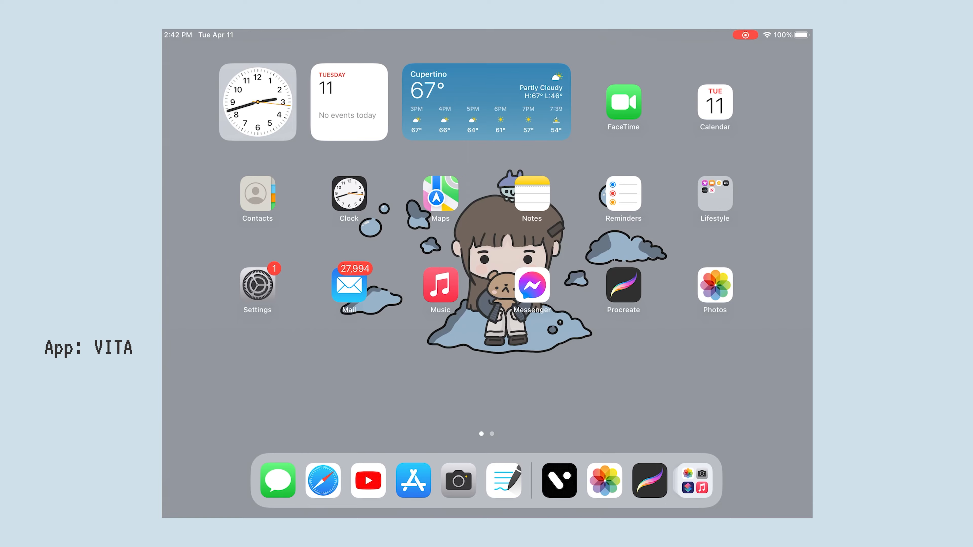
Switch to VITA and apply the REC 8 frame effect to the clip
{"action": "left_click", "coordinate": [560, 481]}
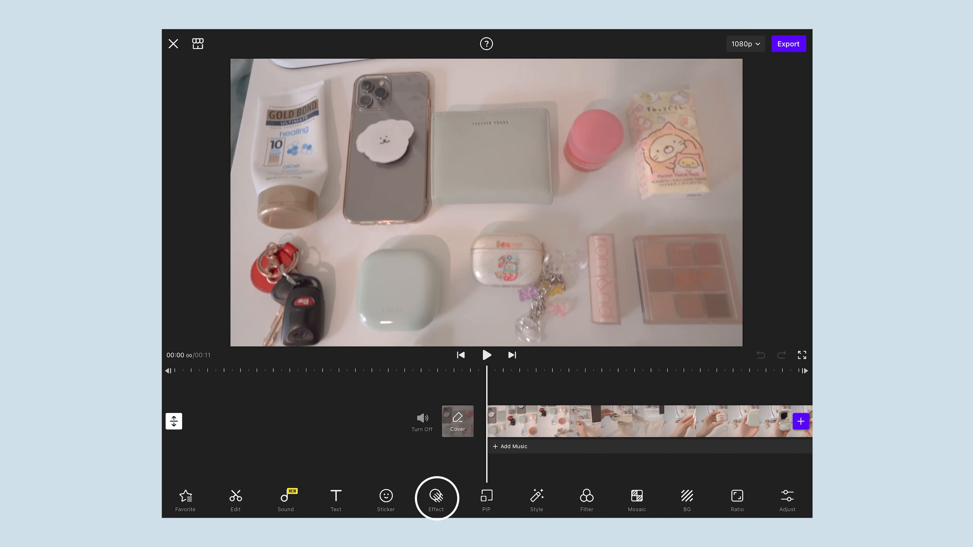
{"action": "left_click", "coordinate": [436, 499]}
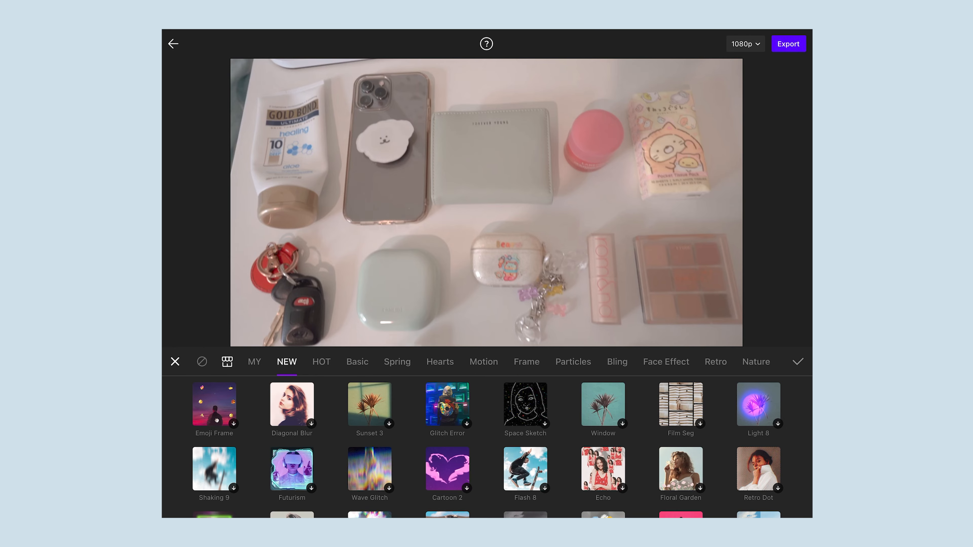
{"action": "left_click", "coordinate": [526, 362]}
{"action": "scroll", "coordinate": [486, 447], "scroll_direction": "down", "scroll_amount": 1}
{"action": "left_click", "coordinate": [215, 441]}
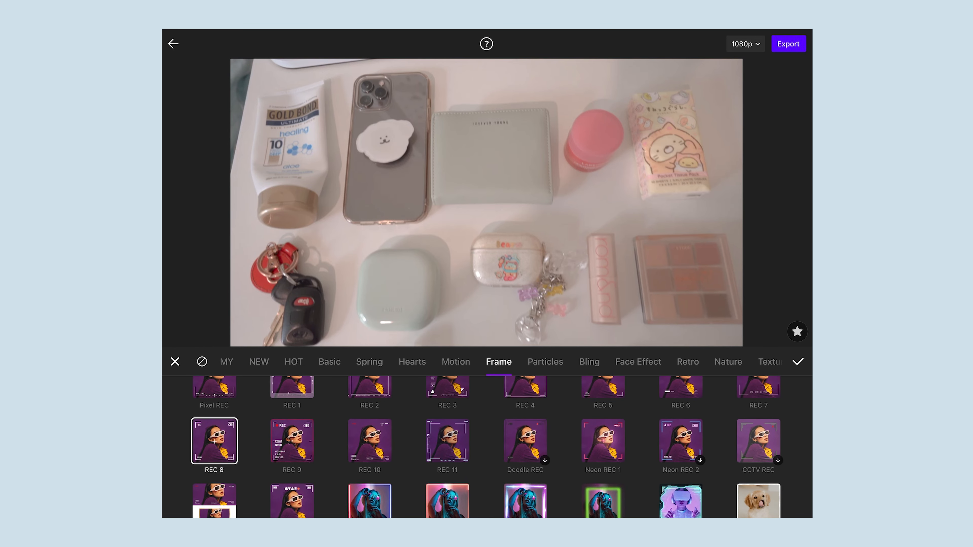
Try the REC 4 and iOS cam 1 frame effects on the clip
{"action": "scroll", "coordinate": [487, 446], "scroll_direction": "up", "scroll_amount": 1}
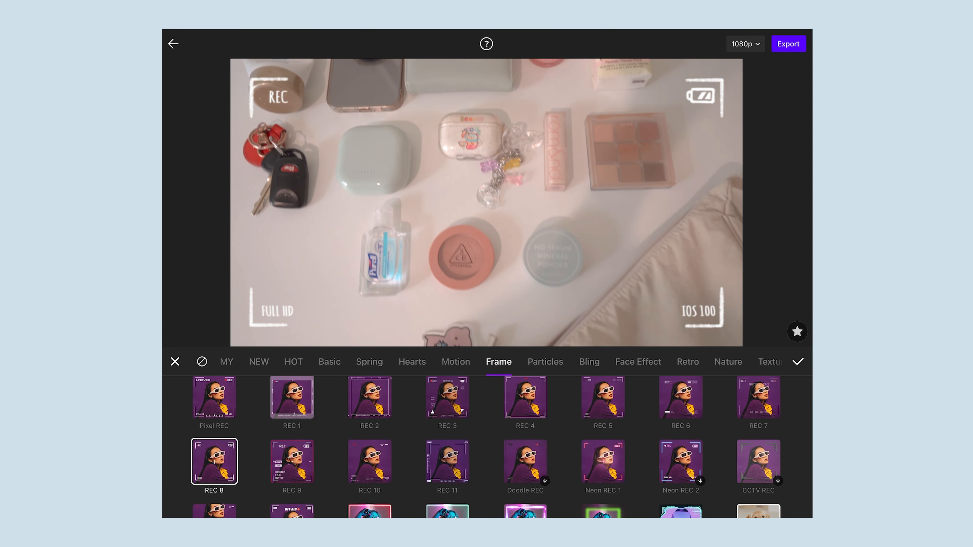
{"action": "left_click", "coordinate": [525, 404]}
{"action": "scroll", "coordinate": [487, 446], "scroll_direction": "down", "scroll_amount": 3}
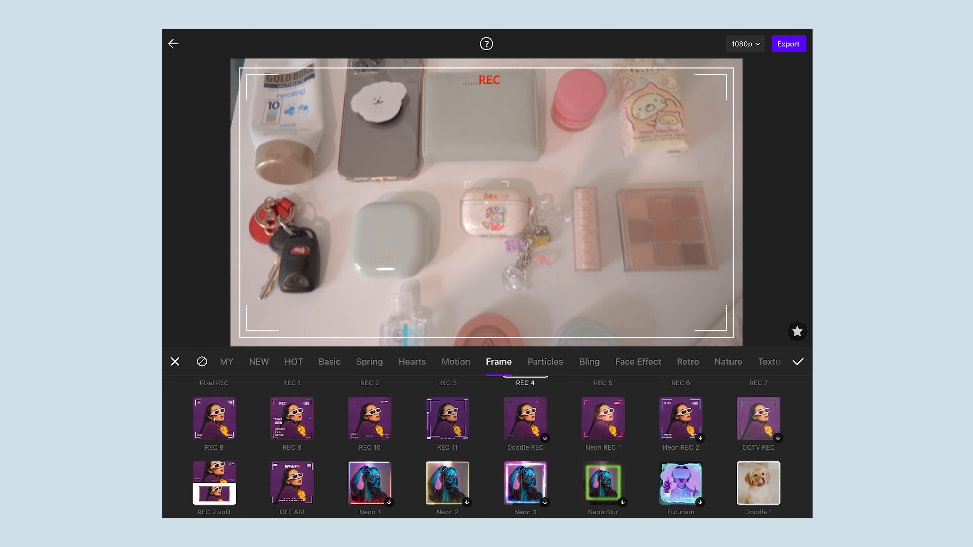
{"action": "scroll", "coordinate": [486, 446], "scroll_direction": "down", "scroll_amount": 1}
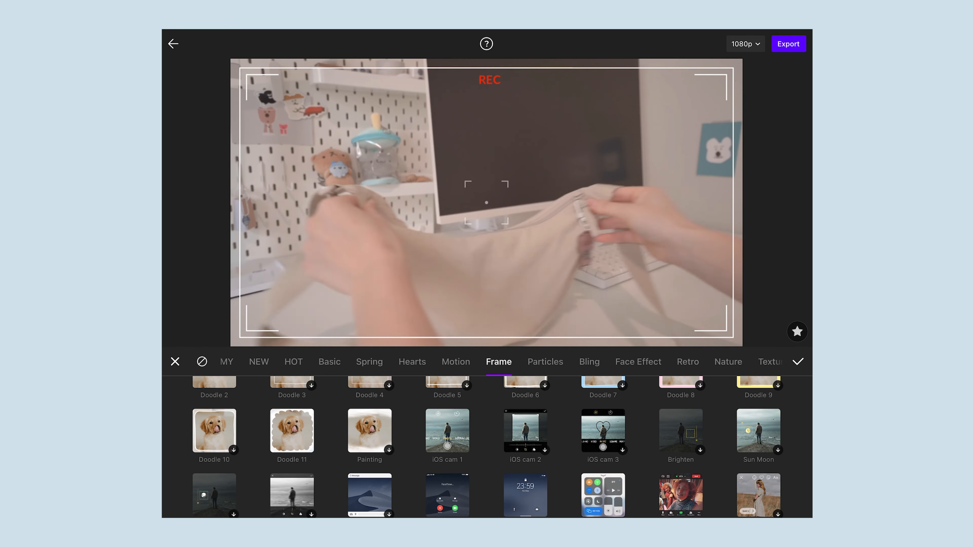
{"action": "left_click", "coordinate": [448, 433]}
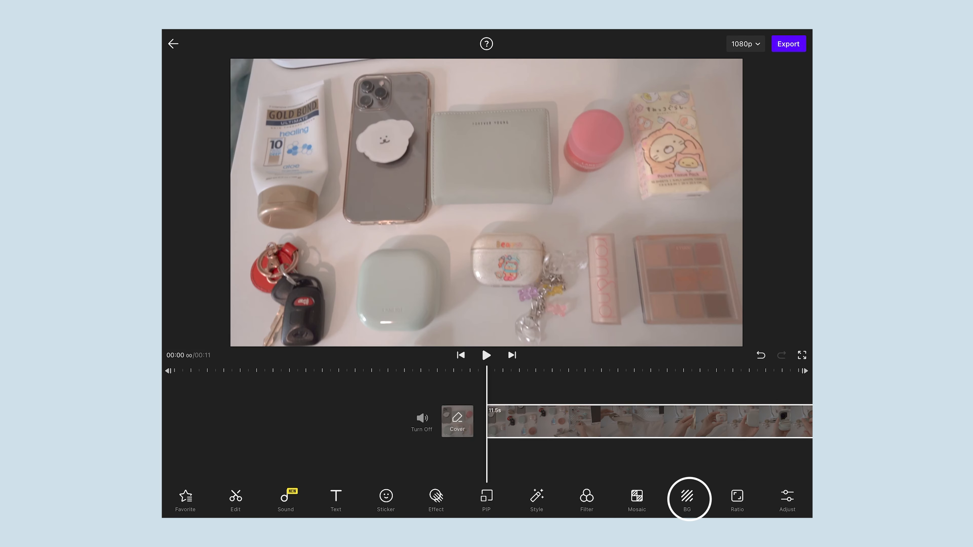
Give the clip the T02 texture as background image and shrink the centred video so the paper texture borders it
{"action": "left_click", "coordinate": [689, 499]}
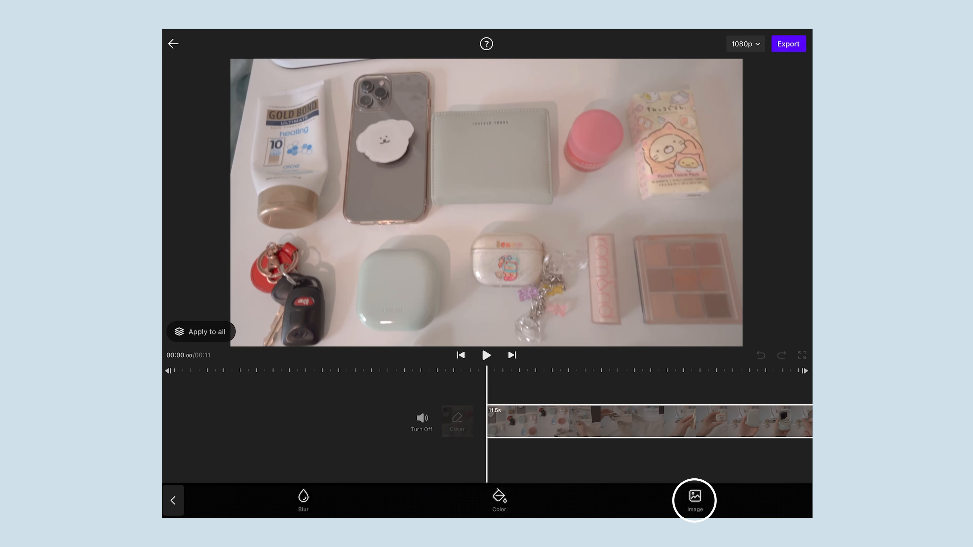
{"action": "left_click", "coordinate": [695, 499]}
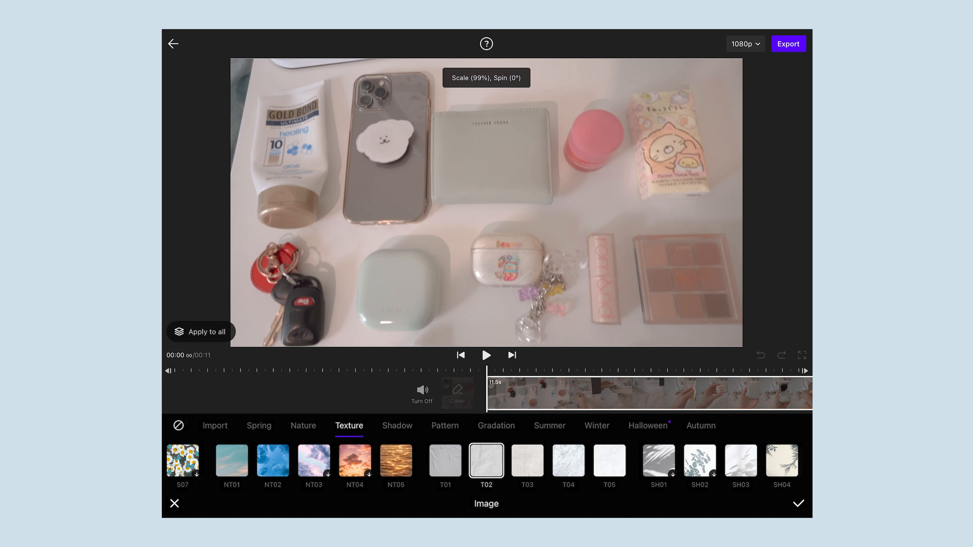
{"action": "scroll", "coordinate": [486, 203], "scroll_direction": "down", "scroll_amount": 5}
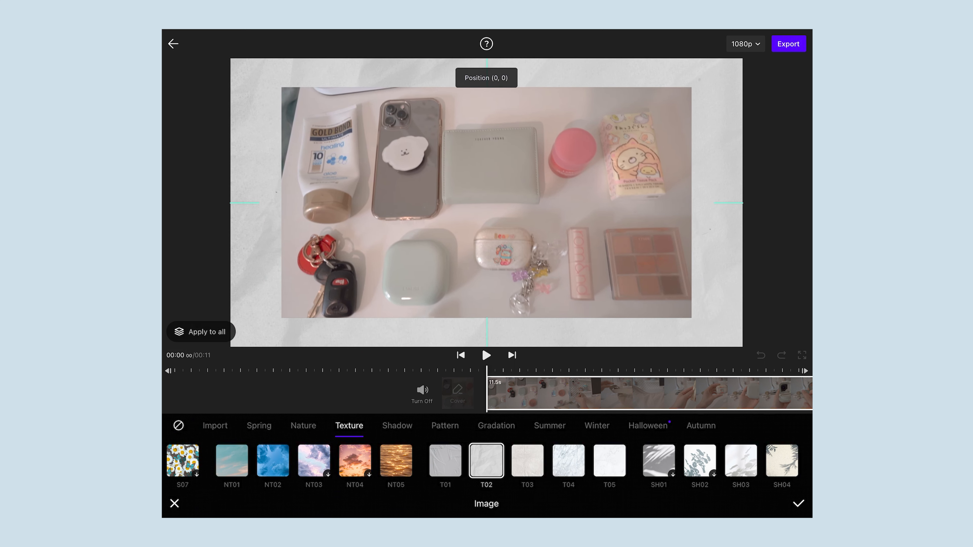
{"action": "left_click", "coordinate": [798, 504]}
Add the saved cloud sticker at the upper-left corner of the video border
{"action": "left_click", "coordinate": [385, 500]}
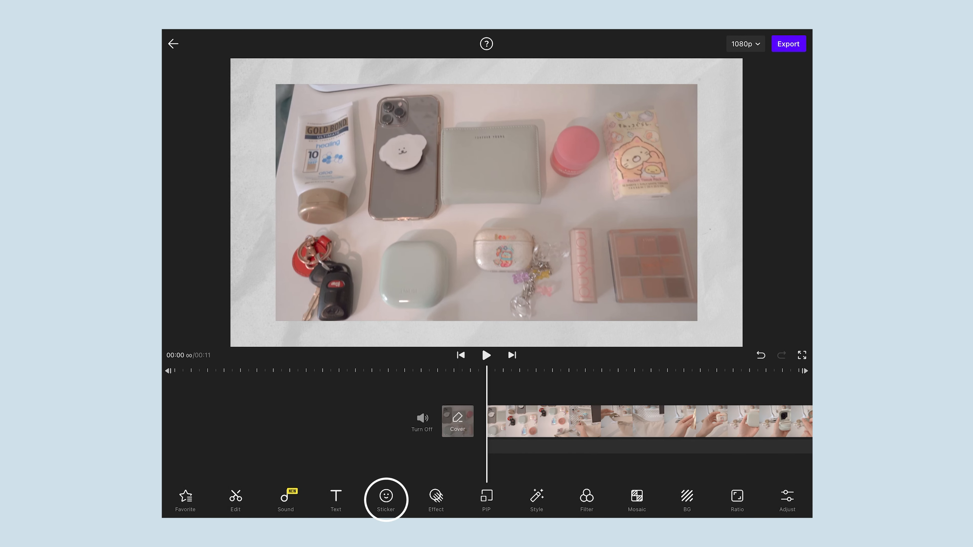
{"action": "left_click", "coordinate": [547, 500]}
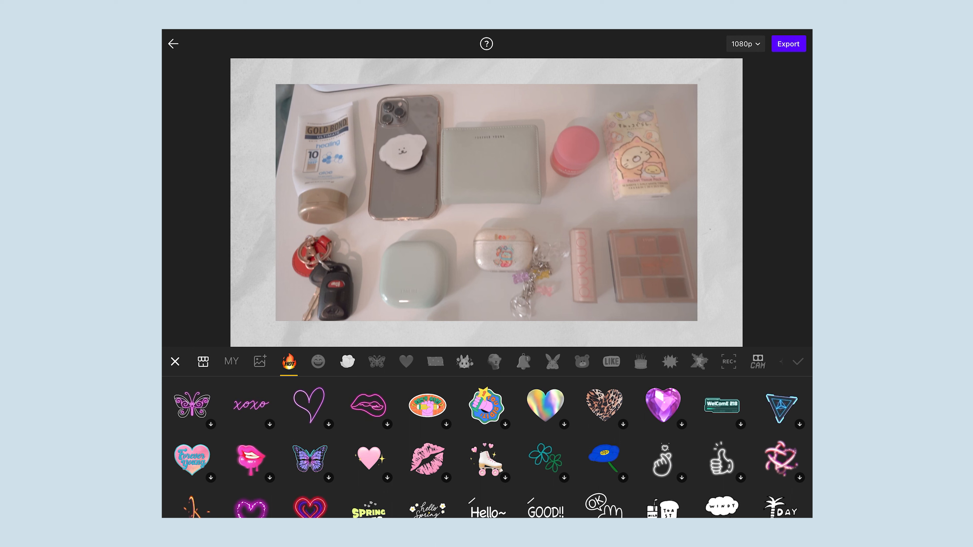
{"action": "left_click", "coordinate": [232, 361]}
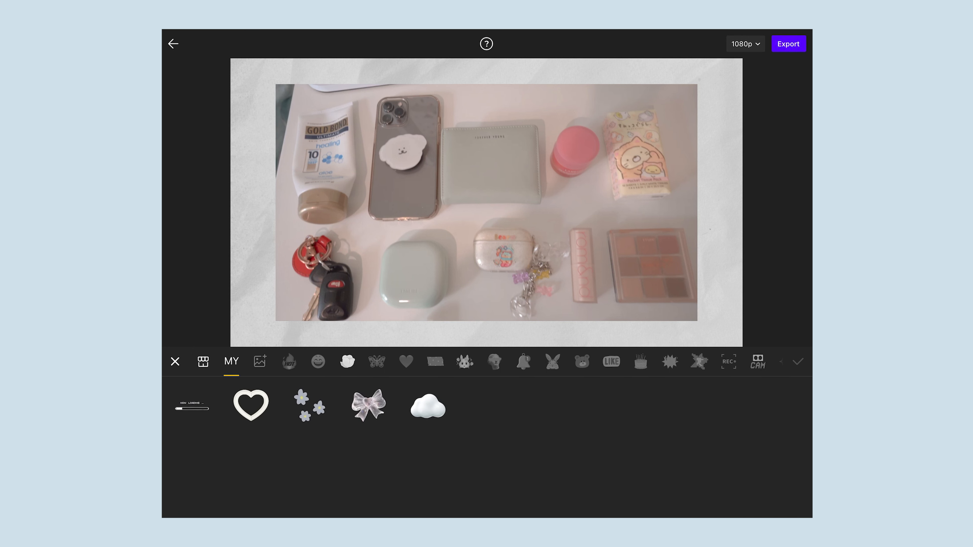
{"action": "left_click", "coordinate": [428, 406]}
{"action": "left_click_drag", "start_coordinate": [325, 118], "coordinate": [315, 111]}
Add the three-flower sticker at the lower-right corner of the video border
{"action": "left_click", "coordinate": [310, 405]}
{"action": "left_click_drag", "start_coordinate": [613, 120], "coordinate": [696, 307]}
{"action": "left_click_drag", "start_coordinate": [732, 339], "coordinate": [730, 339]}
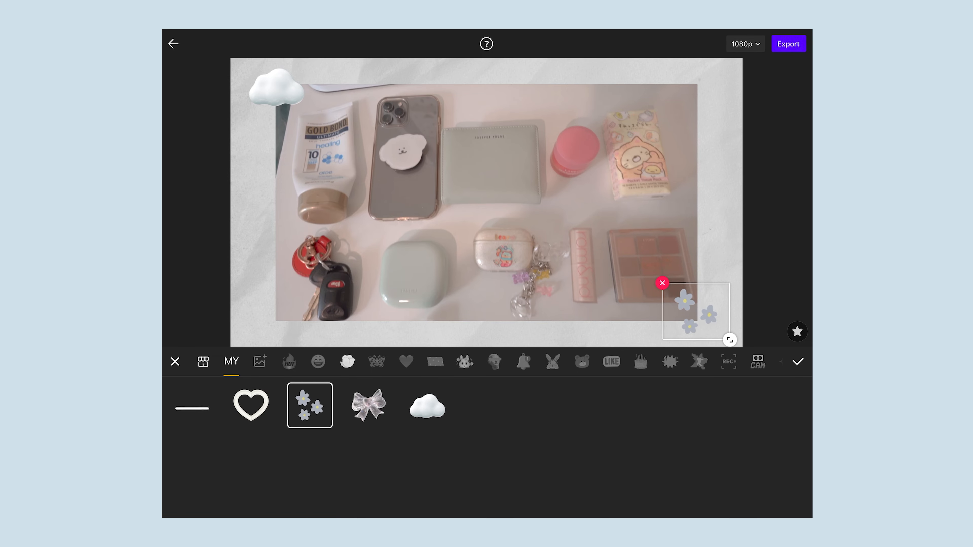
Place the bow sticker at the lower-left corner and the heart sticker at the upper-right corner, tilting the bow slightly
{"action": "left_click", "coordinate": [368, 405]}
{"action": "left_click_drag", "start_coordinate": [398, 151], "coordinate": [280, 310]}
{"action": "left_click", "coordinate": [251, 406]}
{"action": "left_click_drag", "start_coordinate": [488, 292], "coordinate": [697, 89]}
{"action": "left_click", "coordinate": [280, 310]}
{"action": "left_click_drag", "start_coordinate": [319, 339], "coordinate": [303, 346]}
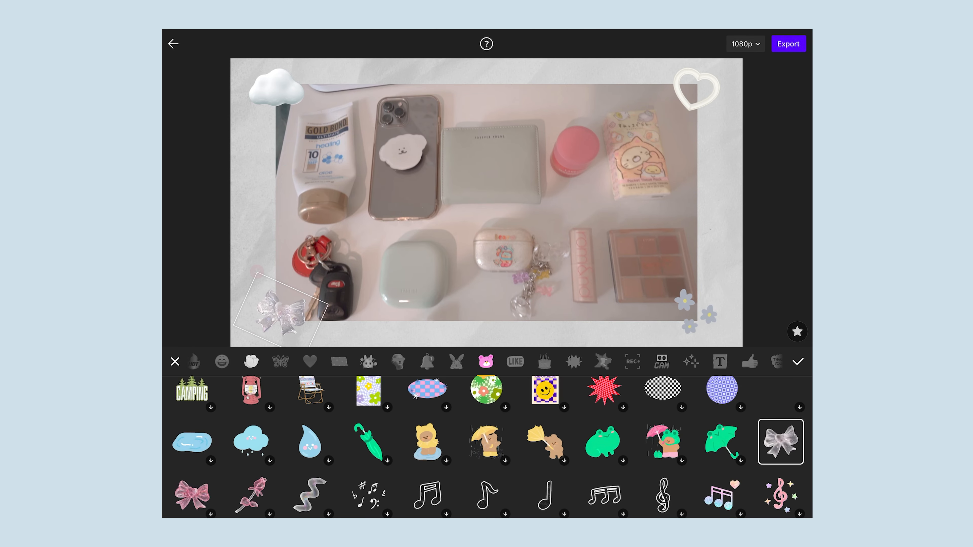
Add the saved Now Loading bar sticker, enlarge it and place it centred in the lower part of the video
{"action": "scroll", "coordinate": [486, 362], "scroll_direction": "left", "scroll_amount": 5}
{"action": "left_click", "coordinate": [231, 361]}
{"action": "left_click", "coordinate": [192, 405]}
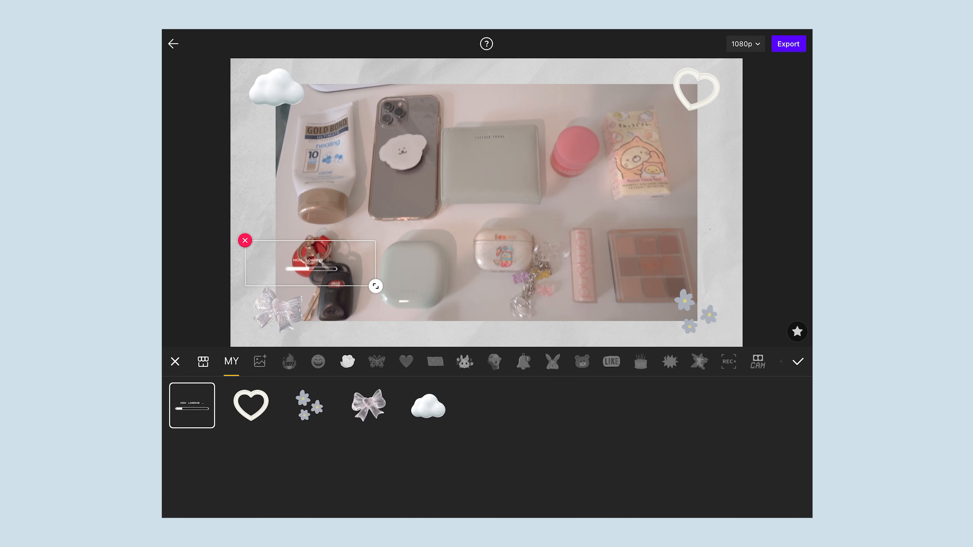
{"action": "left_click_drag", "start_coordinate": [310, 264], "coordinate": [474, 269]}
{"action": "left_click_drag", "start_coordinate": [539, 293], "coordinate": [639, 325]}
{"action": "left_click_drag", "start_coordinate": [474, 270], "coordinate": [502, 277]}
{"action": "left_click", "coordinate": [798, 361]}
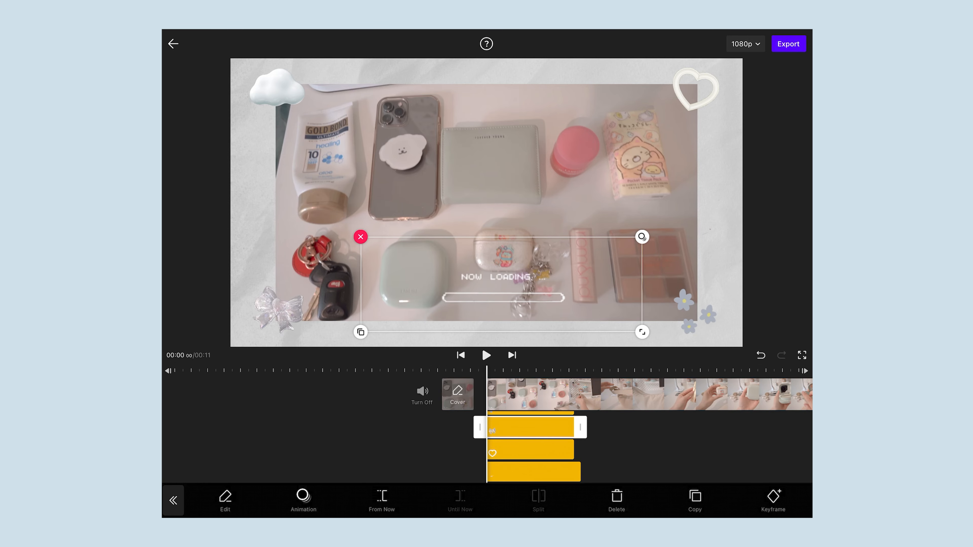
Lengthen the bow sticker to about 7 seconds and extend the flower sticker to the end of the video
{"action": "left_click", "coordinate": [530, 448]}
{"action": "left_click_drag", "start_coordinate": [580, 447], "coordinate": [715, 447]}
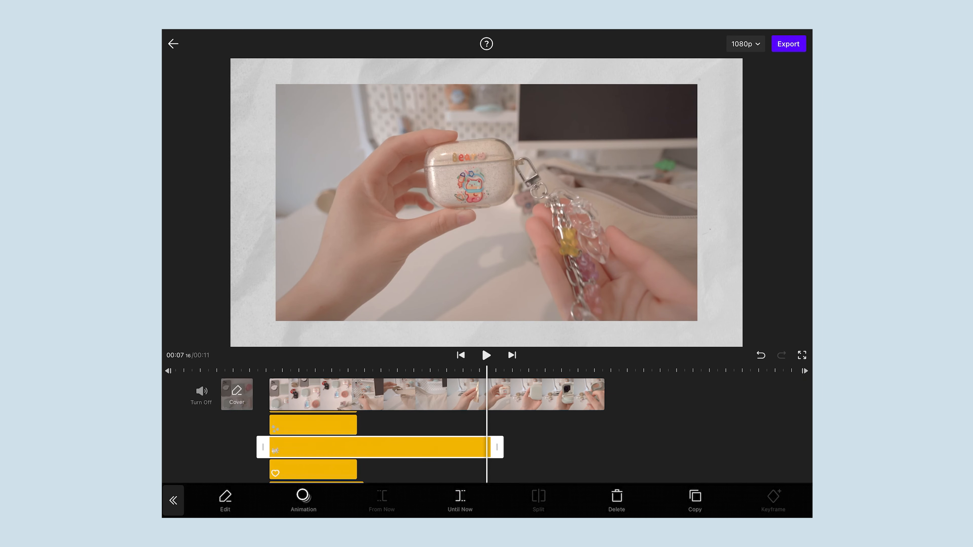
{"action": "left_click", "coordinate": [309, 425]}
{"action": "left_click_drag", "start_coordinate": [492, 445], "coordinate": [740, 445]}
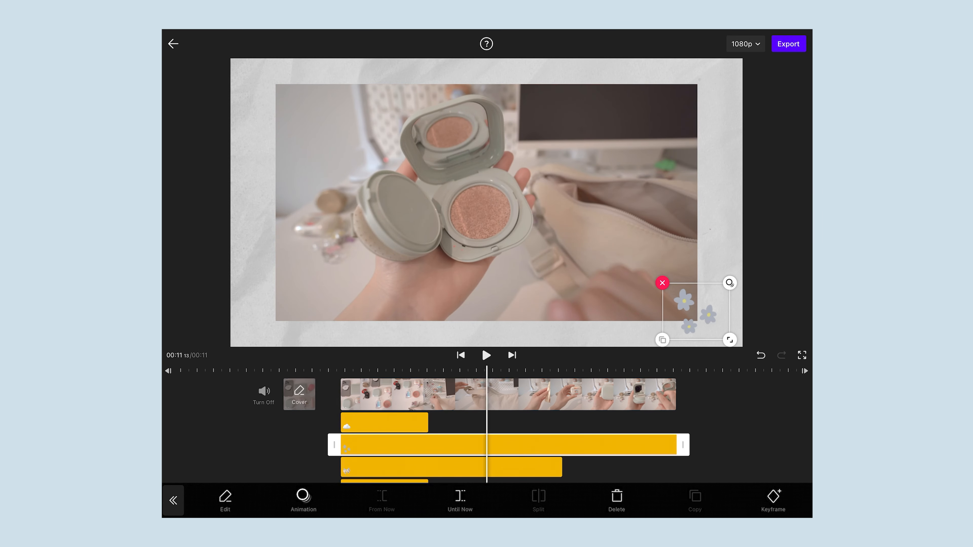
Extend the cloud and bow stickers to the end of the video
{"action": "left_click", "coordinate": [203, 422]}
{"action": "left_click_drag", "start_coordinate": [494, 423], "coordinate": [740, 423]}
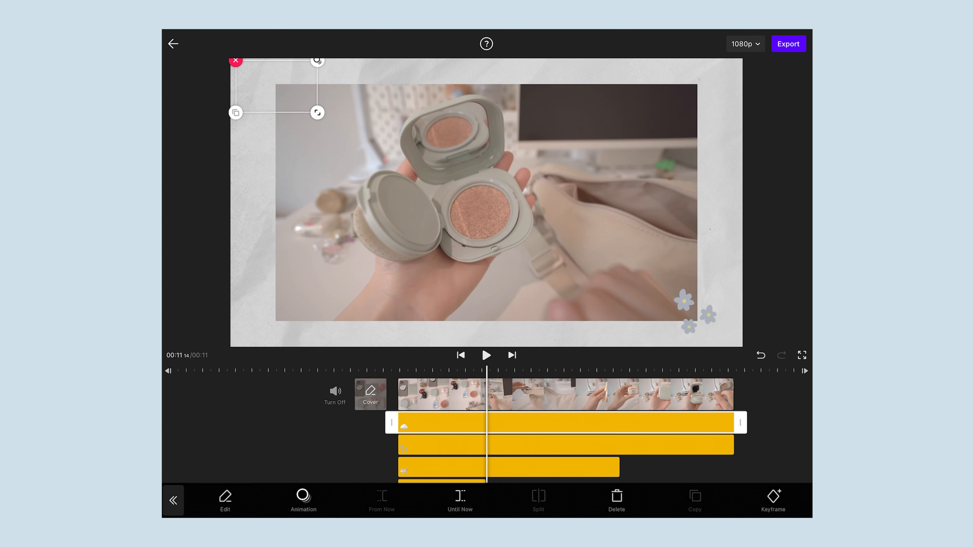
{"action": "left_click", "coordinate": [276, 468]}
{"action": "left_click_drag", "start_coordinate": [494, 449], "coordinate": [608, 449]}
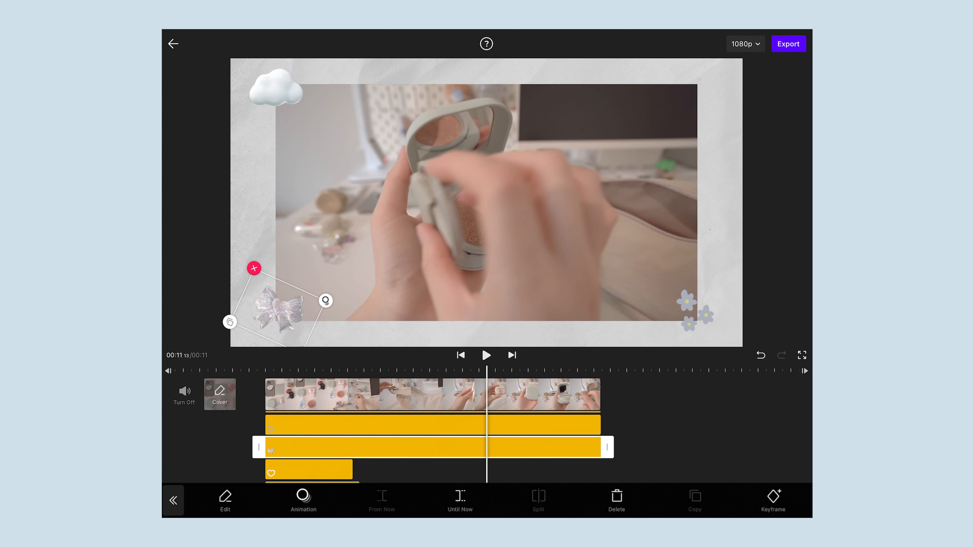
Extend the heart and Now Loading stickers to the end of the video and play the result
{"action": "left_click", "coordinate": [207, 471]}
{"action": "left_click_drag", "start_coordinate": [424, 450], "coordinate": [744, 449]}
{"action": "left_click", "coordinate": [203, 472]}
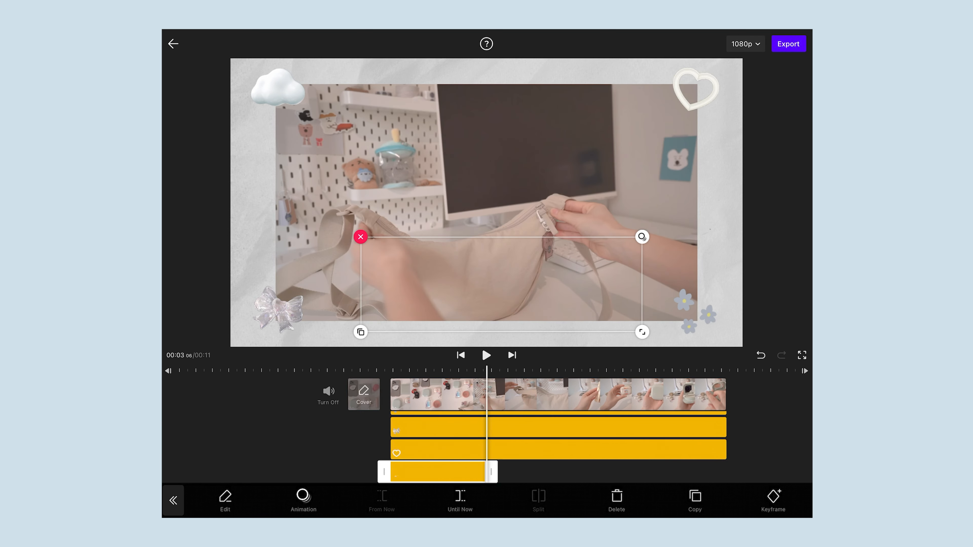
{"action": "left_click_drag", "start_coordinate": [493, 472], "coordinate": [734, 472]}
{"action": "left_click", "coordinate": [486, 355]}
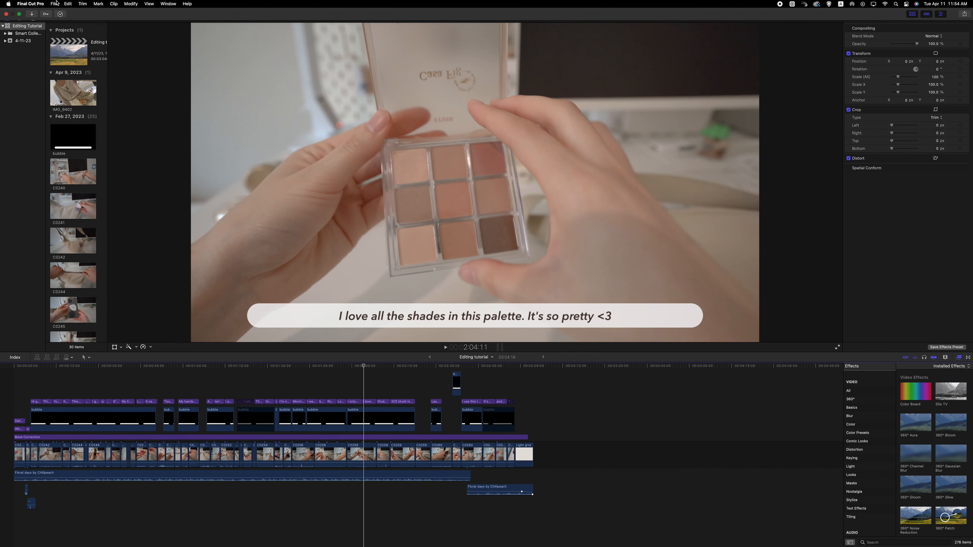
In Final Cut Pro, create a project named Intro in event 4-11-23 with custom format 1920 x 1080 at 23.98p
{"action": "left_click", "coordinate": [54, 5]}
{"action": "mouse_move", "coordinate": [57, 13]}
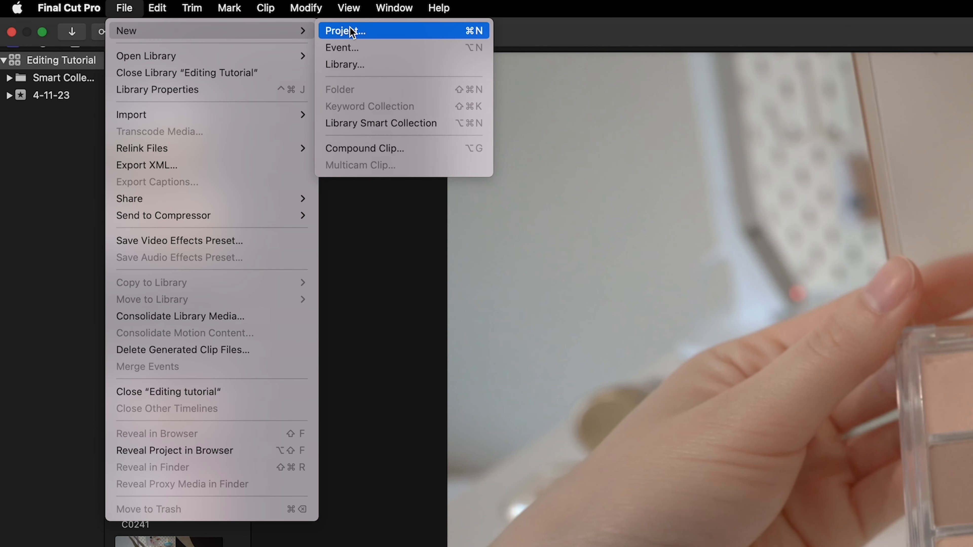
{"action": "left_click", "coordinate": [352, 31]}
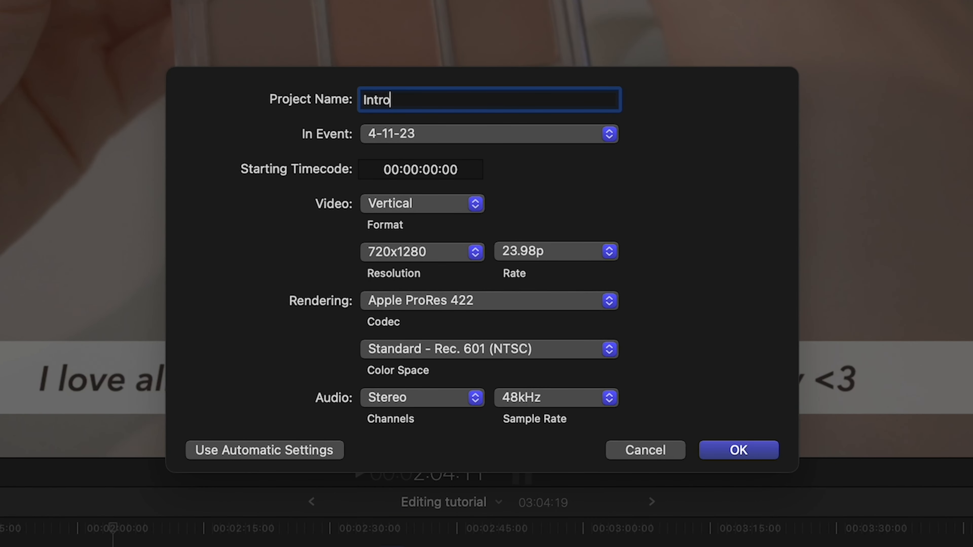
{"action": "left_click", "coordinate": [430, 203]}
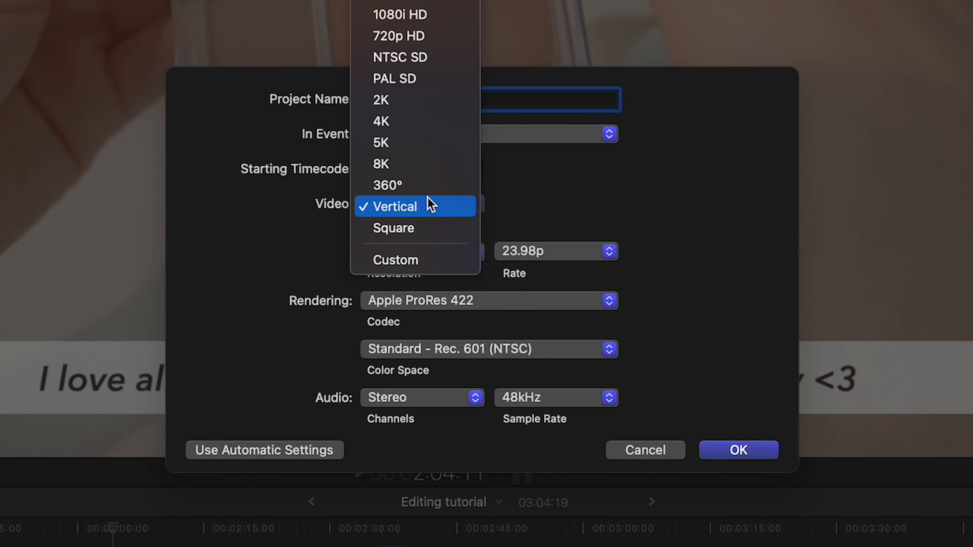
{"action": "left_click", "coordinate": [404, 256]}
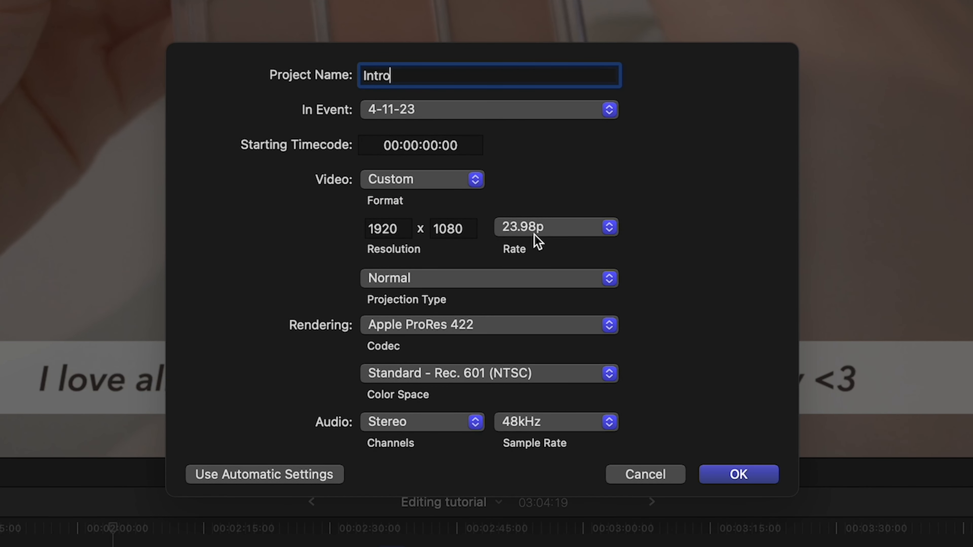
{"action": "left_click", "coordinate": [564, 234]}
{"action": "left_click", "coordinate": [571, 232]}
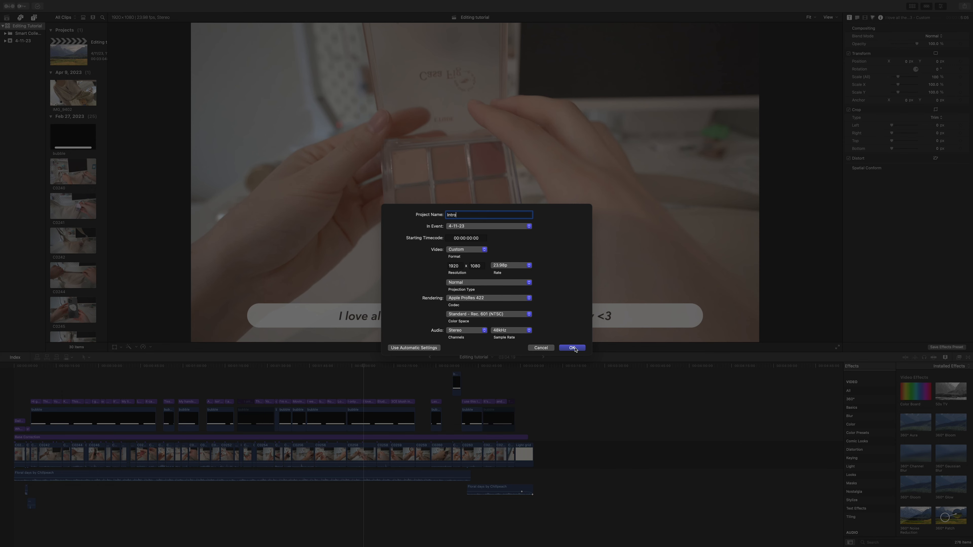
{"action": "left_click", "coordinate": [747, 476]}
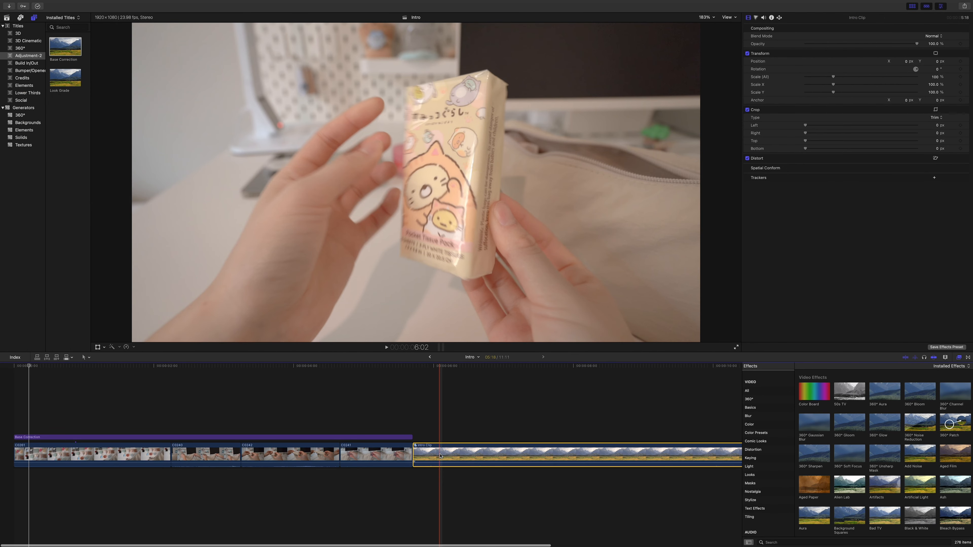
Search the effects for "shape mask" and apply Shape Mask to the Intro Clip above the other timeline clips
{"action": "left_click_drag", "start_coordinate": [440, 456], "coordinate": [44, 410]}
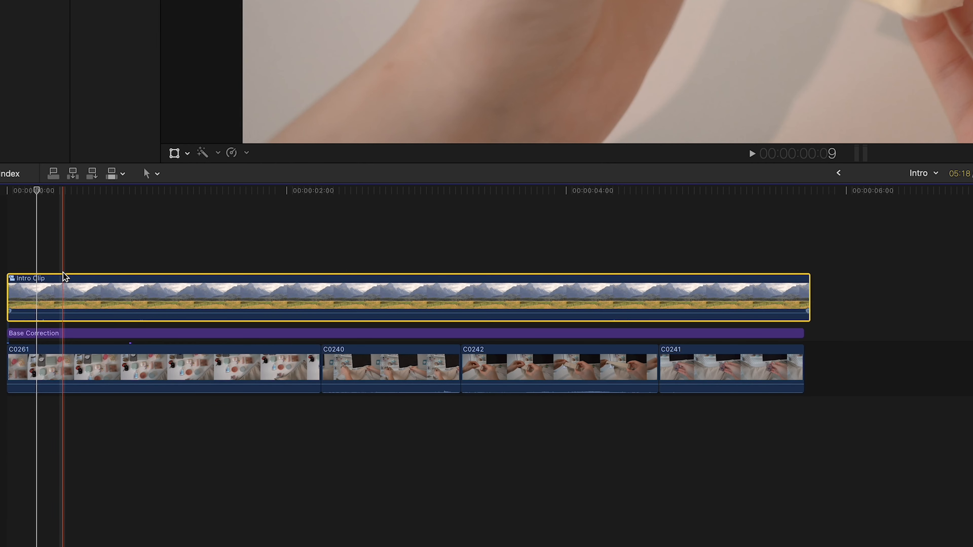
{"action": "left_click", "coordinate": [63, 271]}
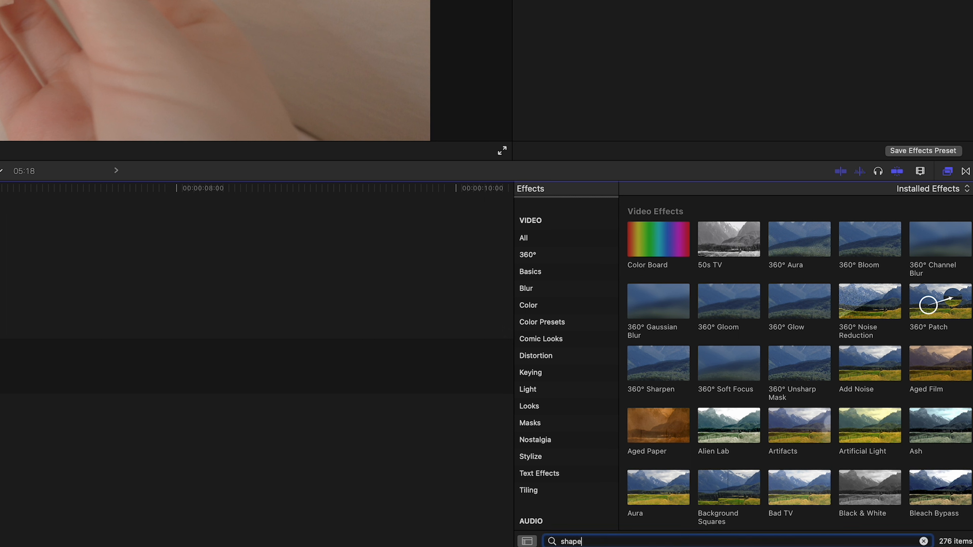
{"action": "type", "text": "k"}
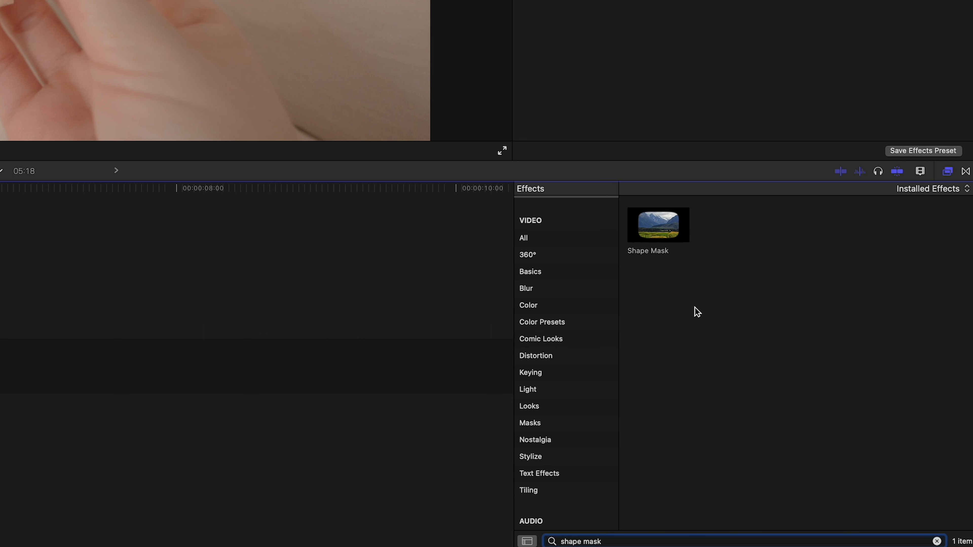
{"action": "left_click_drag", "start_coordinate": [673, 241], "coordinate": [299, 421]}
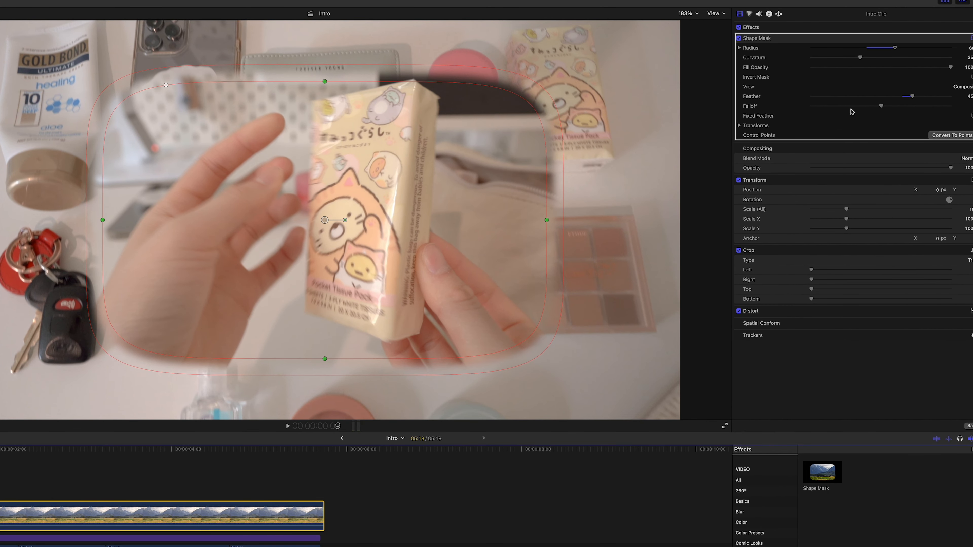
Set the shape mask's feather to 0 and its curvature to 100% so the mask becomes an ellipse
{"action": "left_click_drag", "start_coordinate": [914, 96], "coordinate": [952, 96]}
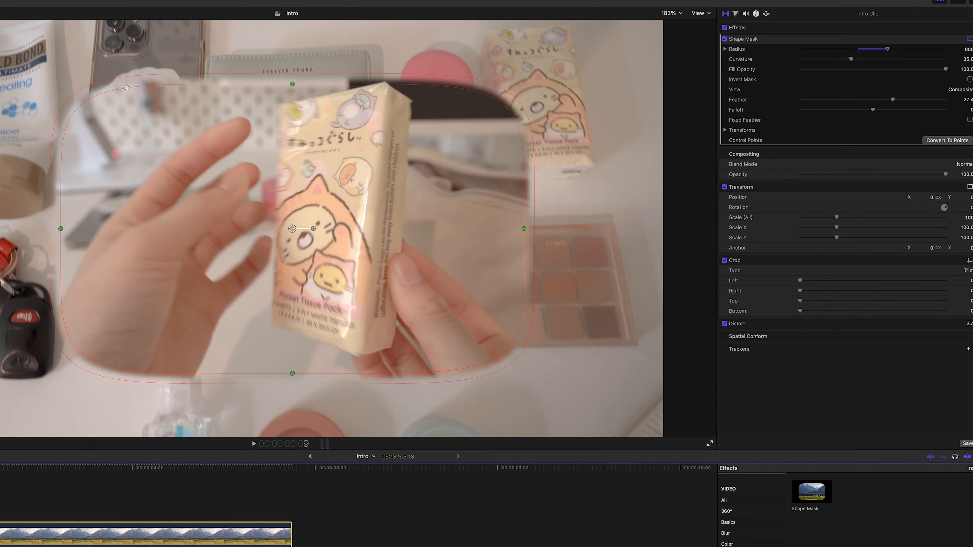
{"action": "left_click", "coordinate": [972, 96]}
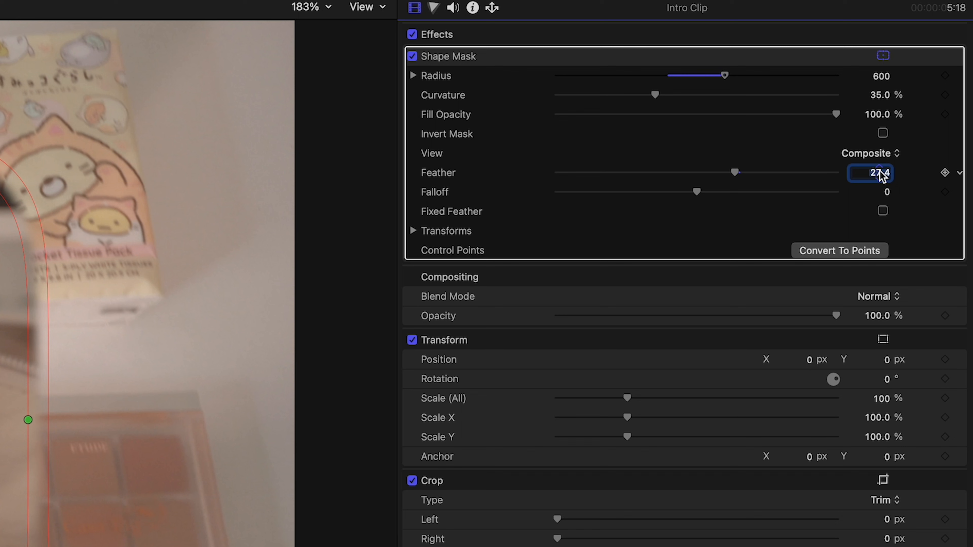
{"action": "key", "text": "Return"}
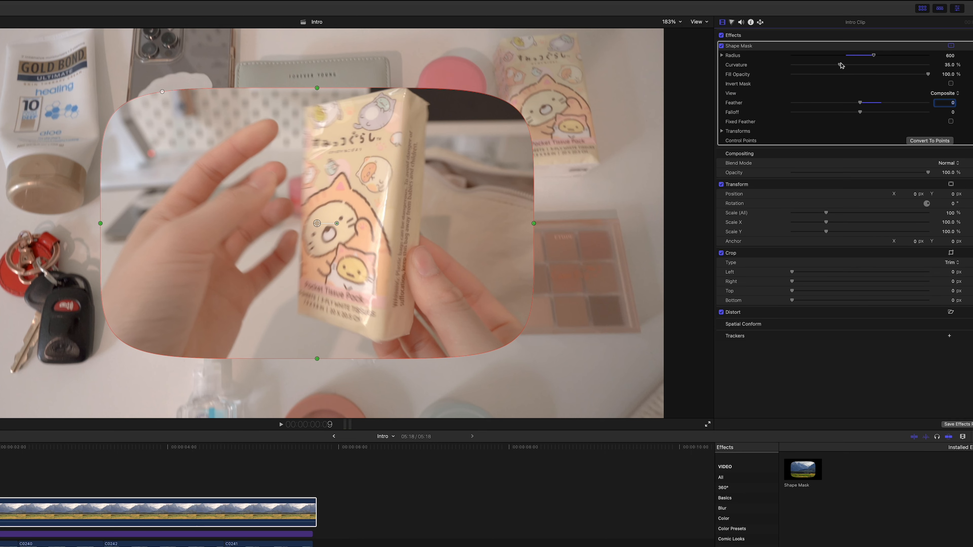
{"action": "left_click_drag", "start_coordinate": [841, 65], "coordinate": [953, 68]}
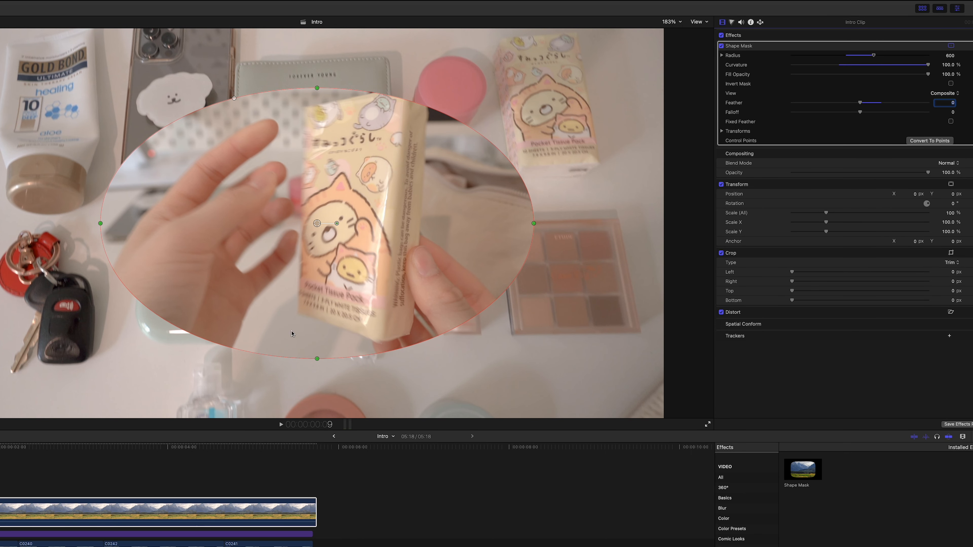
Reshape the elliptical mask in the viewer to be flatter and wider, and play the masked intro
{"action": "left_click_drag", "start_coordinate": [318, 359], "coordinate": [318, 332]}
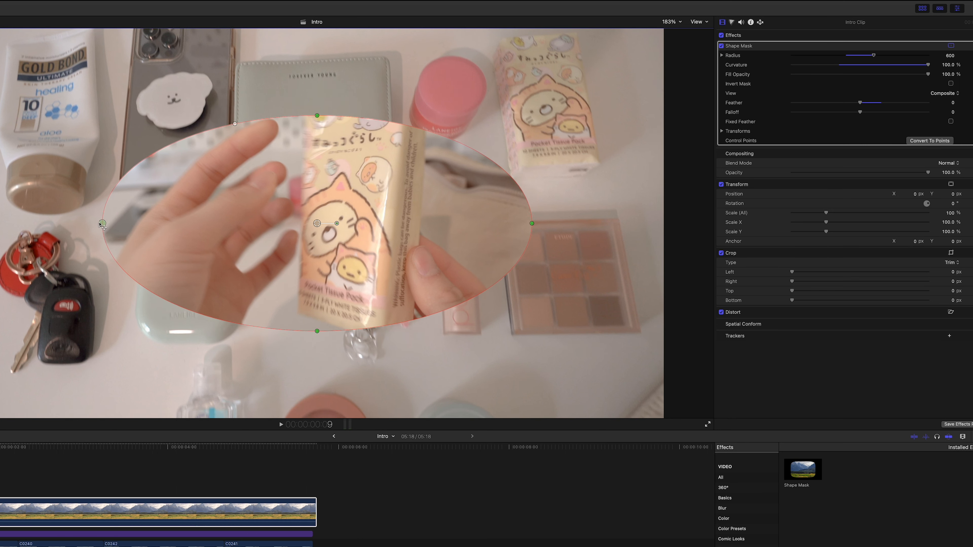
{"action": "left_click_drag", "start_coordinate": [102, 224], "coordinate": [68, 223]}
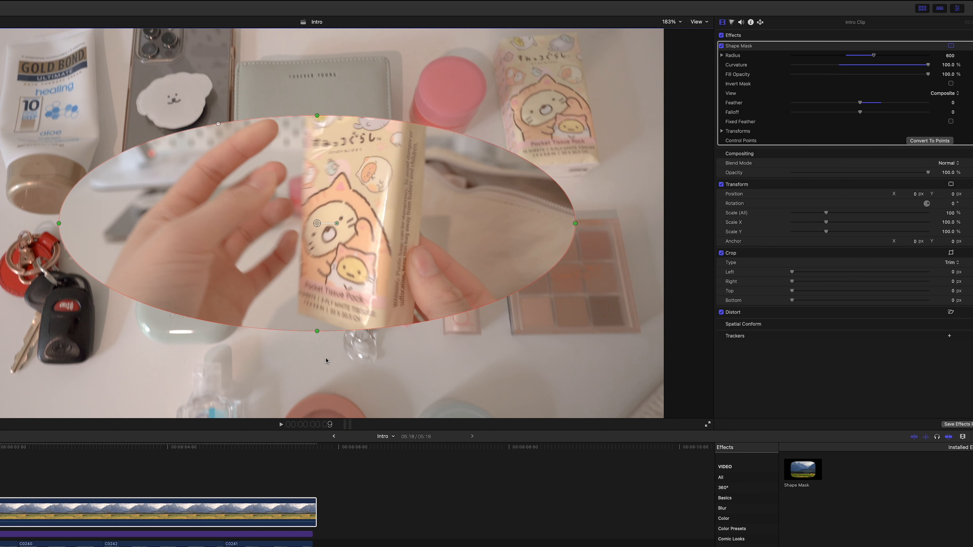
{"action": "left_click_drag", "start_coordinate": [317, 332], "coordinate": [317, 328]}
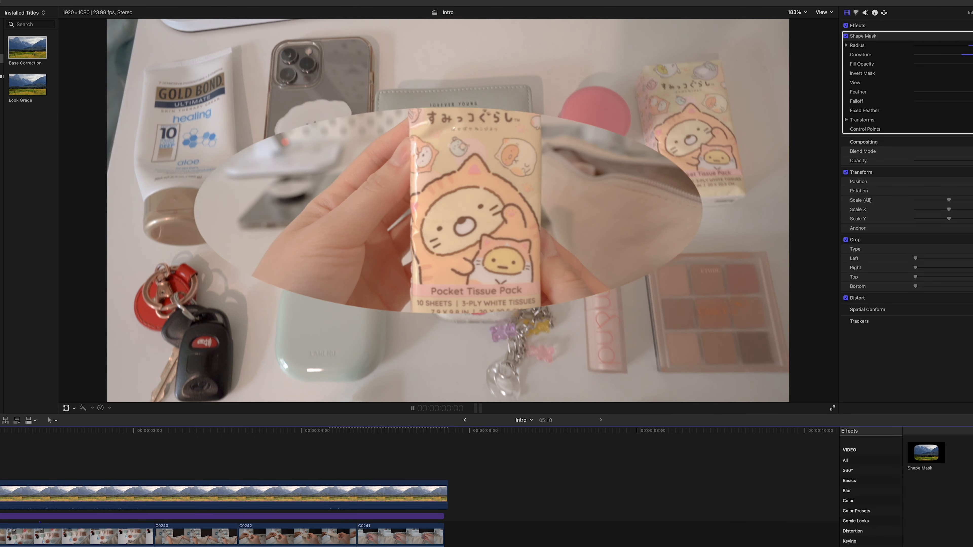
{"action": "key", "text": "space"}
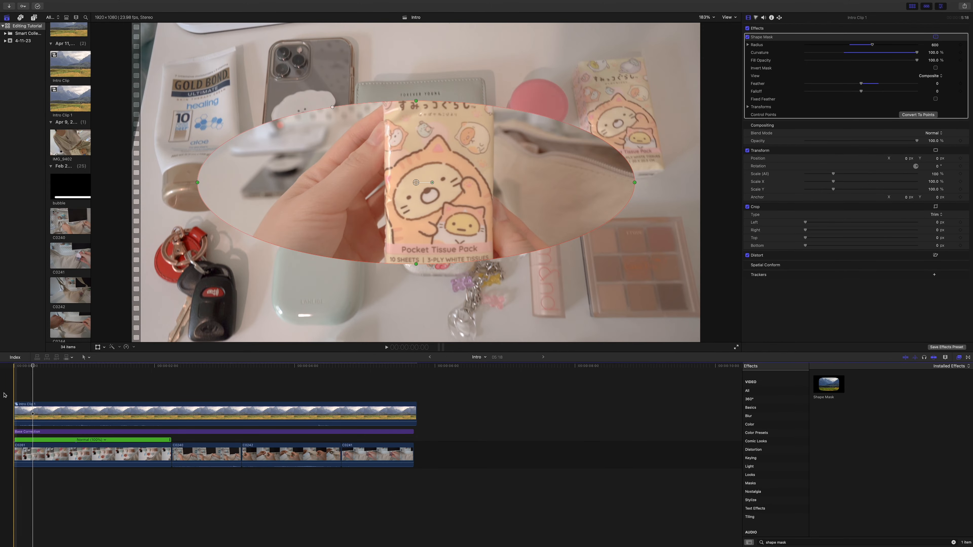
{"action": "key", "text": "space"}
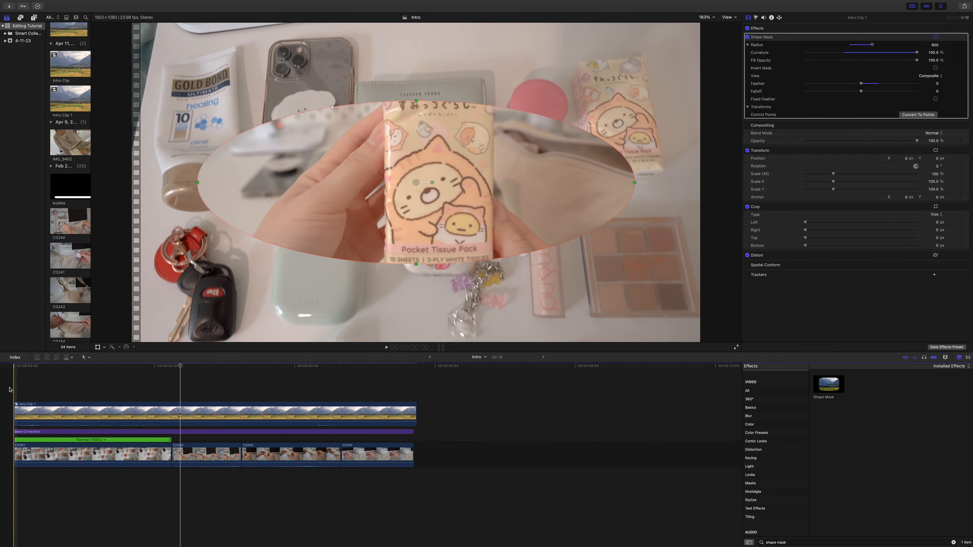
Apply a Hold speed segment to clip C0261 at frame 2 to freeze it, and play the intro from the start
{"action": "left_click", "coordinate": [21, 449]}
{"action": "left_click", "coordinate": [21, 452]}
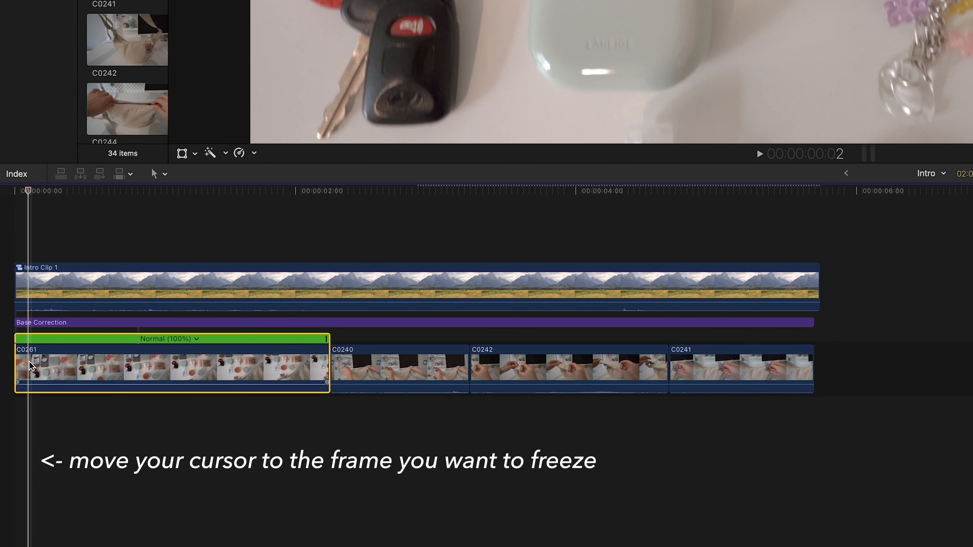
{"action": "left_click", "coordinate": [252, 154]}
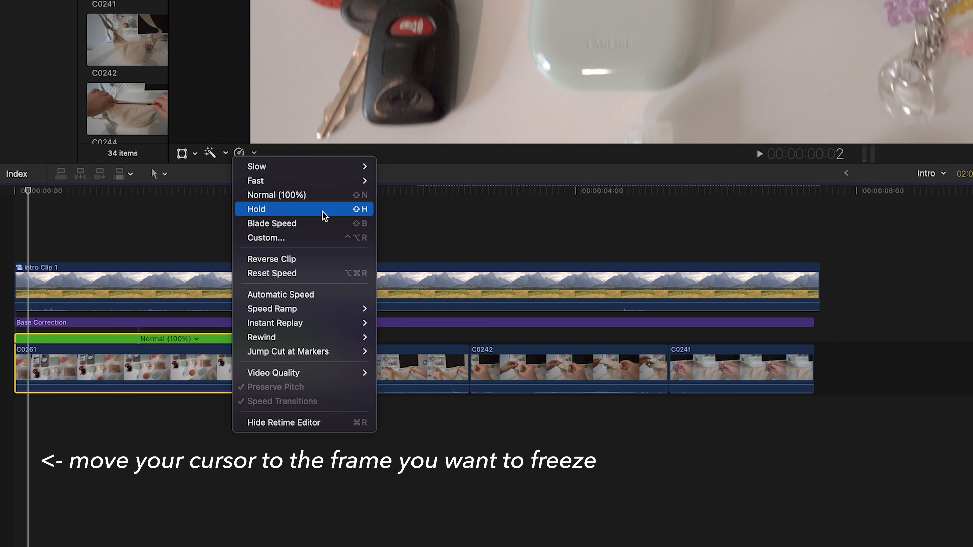
{"action": "left_click", "coordinate": [344, 216]}
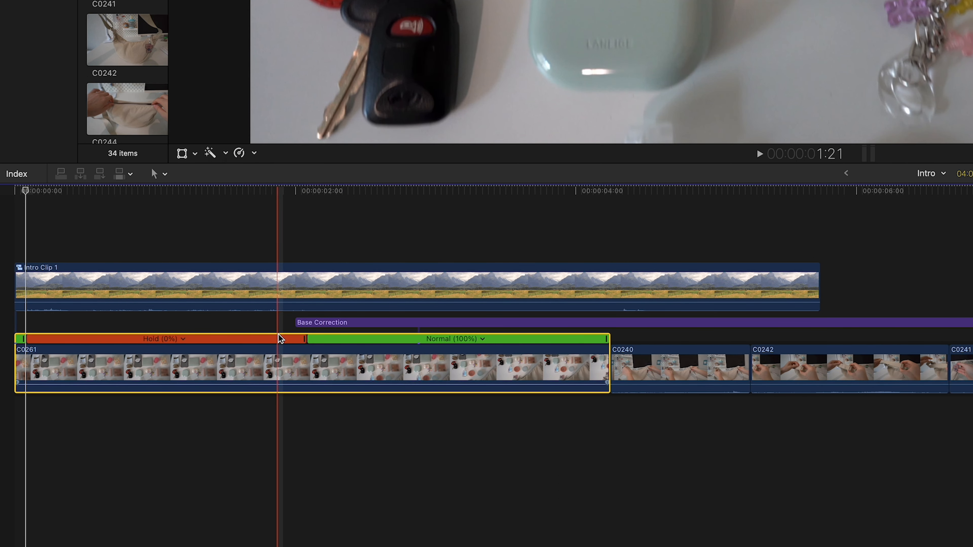
{"action": "key", "text": "space"}
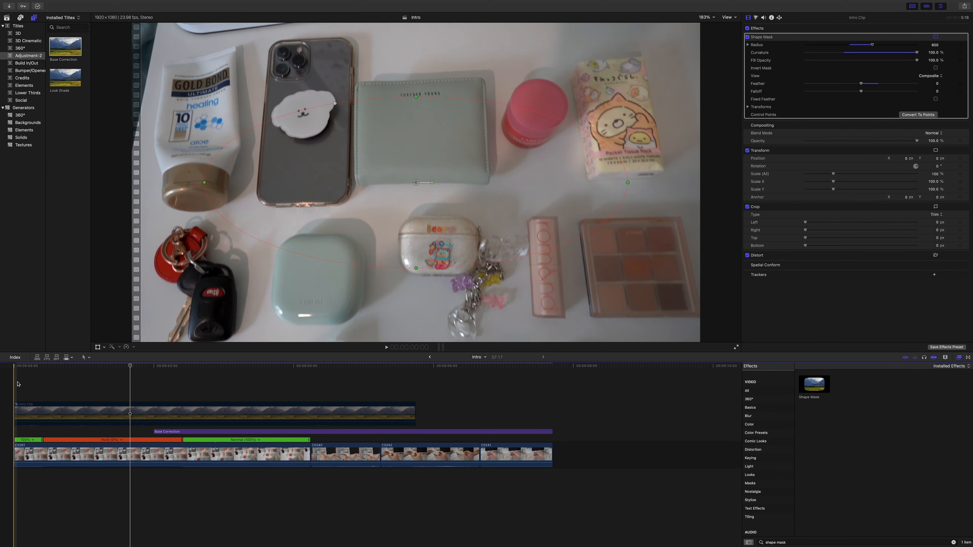
{"action": "left_click", "coordinate": [17, 383]}
{"action": "key", "text": "space"}
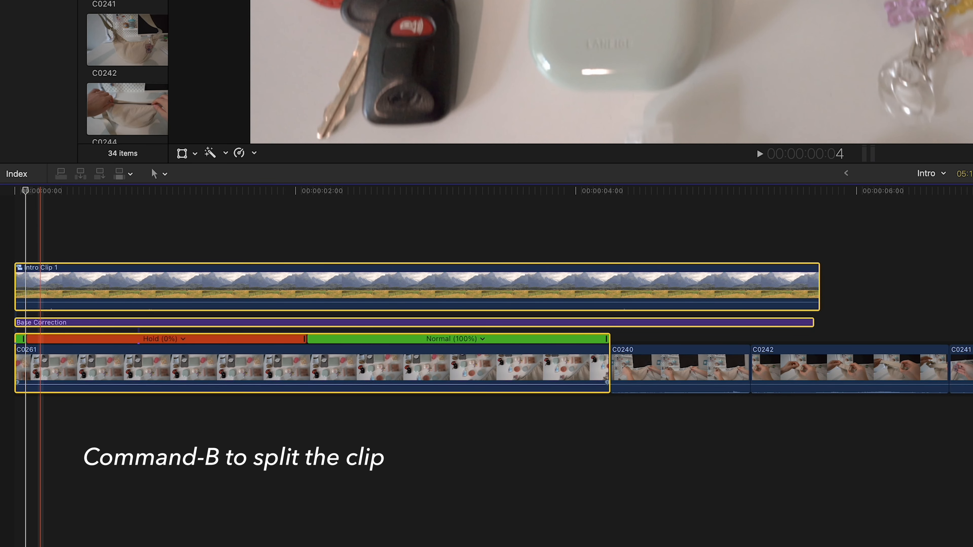
Split the stacked intro clips just inside the start of the hold segment and delete the short leading pieces
{"action": "key", "text": "super+b"}
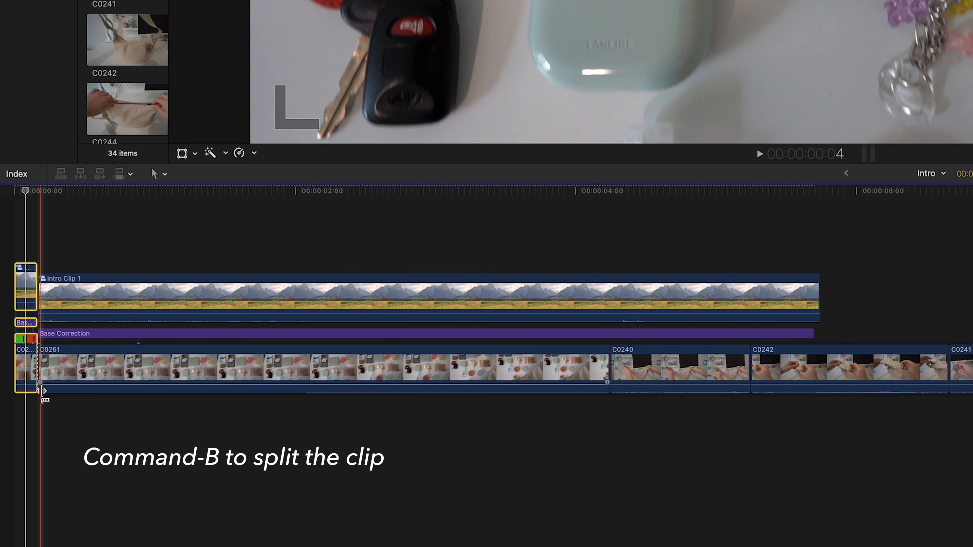
{"action": "left_click", "coordinate": [218, 270]}
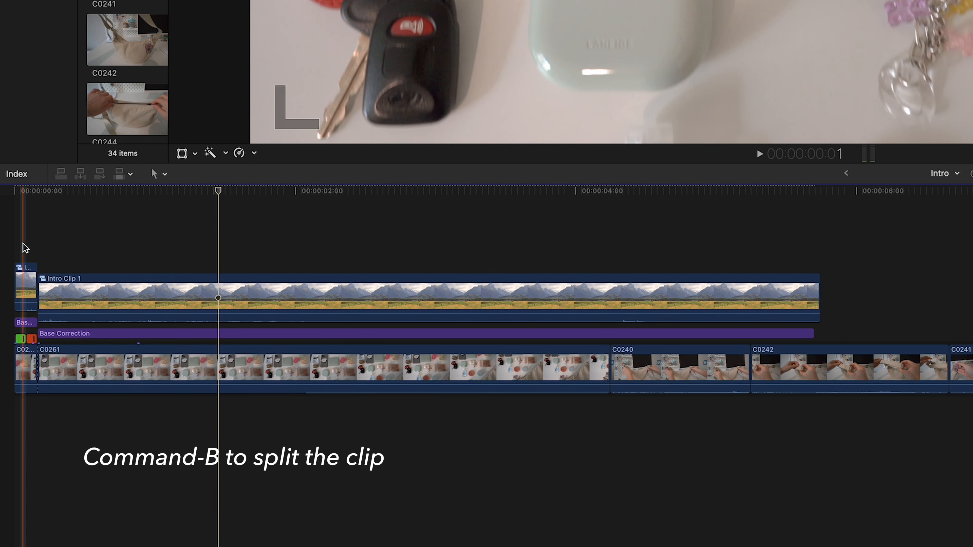
{"action": "left_click_drag", "start_coordinate": [35, 226], "coordinate": [15, 388]}
{"action": "key", "text": "Delete"}
Split the stacked clips at the end of the hold, about 1:22, delete their trailing parts before C0240, and play the result
{"action": "left_click_drag", "start_coordinate": [276, 223], "coordinate": [278, 346]}
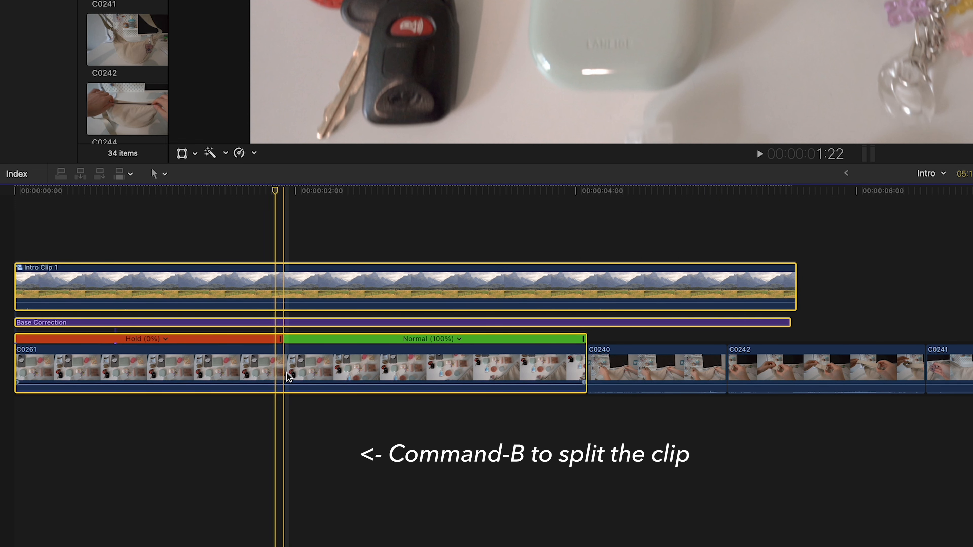
{"action": "key", "text": "super+b"}
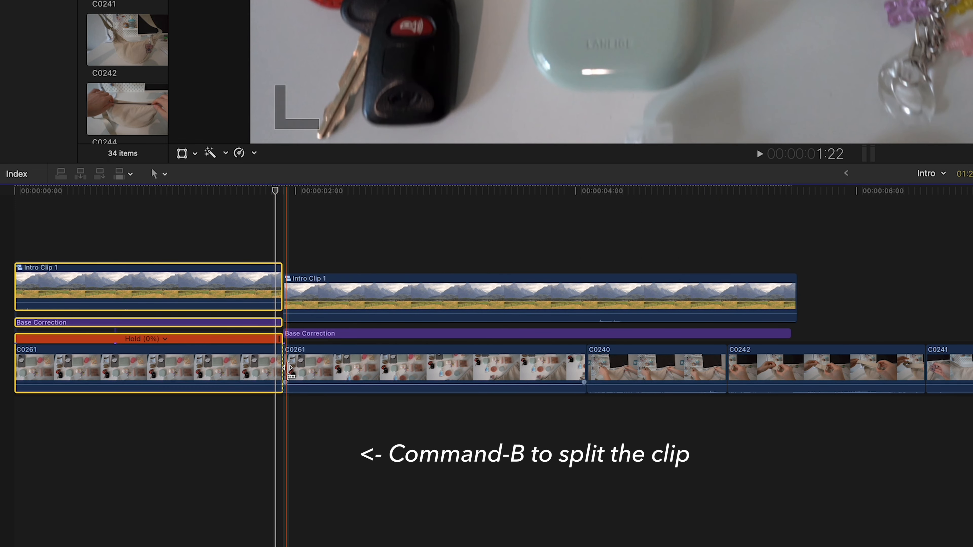
{"action": "left_click_drag", "start_coordinate": [361, 225], "coordinate": [361, 393]}
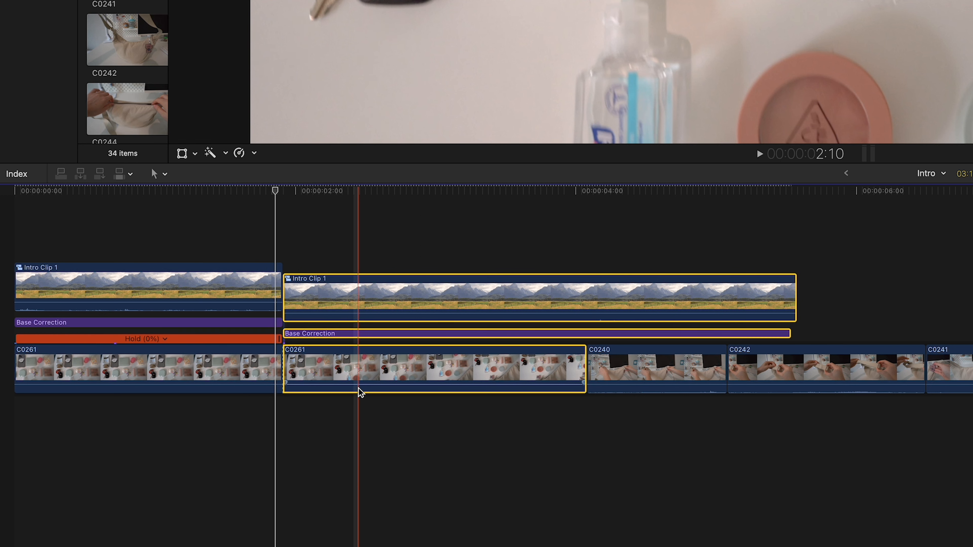
{"action": "key", "text": "Delete"}
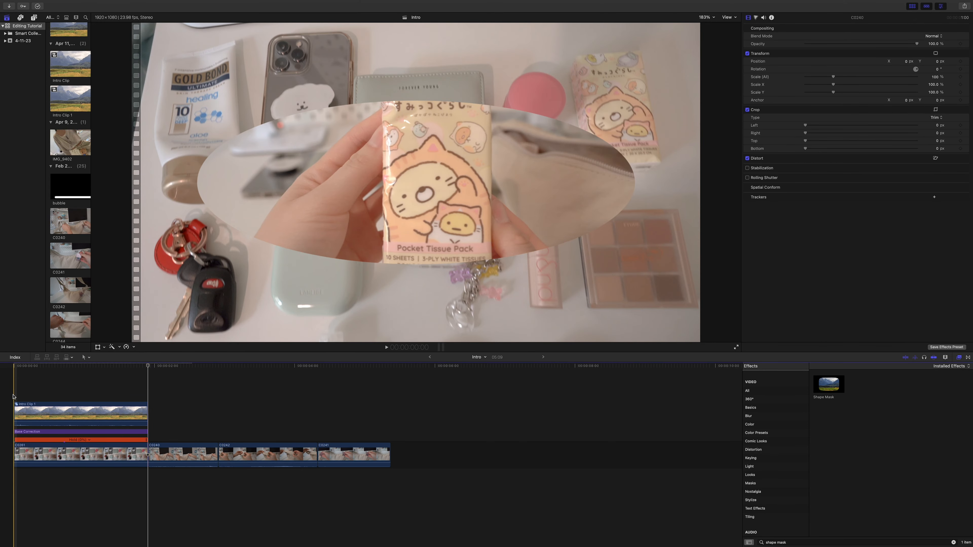
{"action": "left_click", "coordinate": [13, 397]}
{"action": "key", "text": "space"}
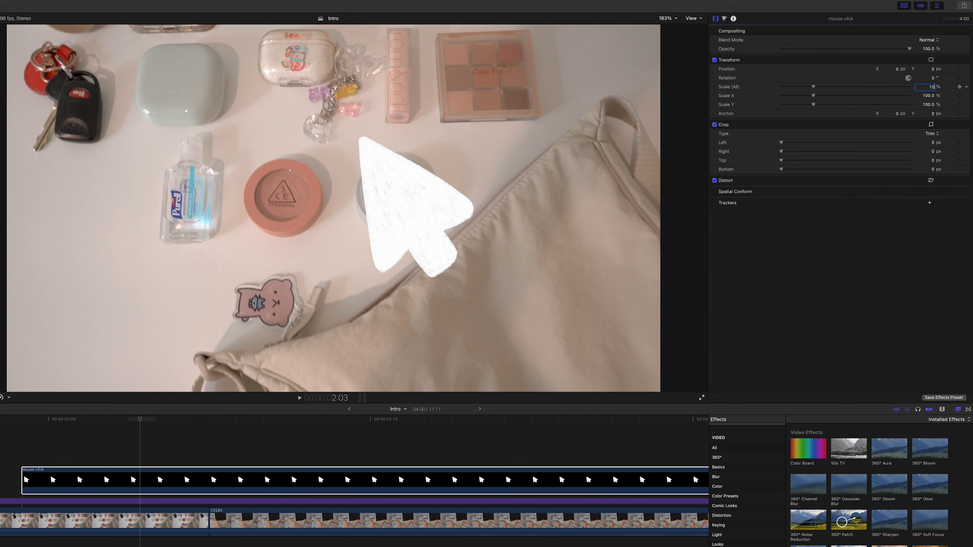
Set the mouse click clip's overall scale to 10% and the viewer zoom to 150%
{"action": "key", "text": "Return"}
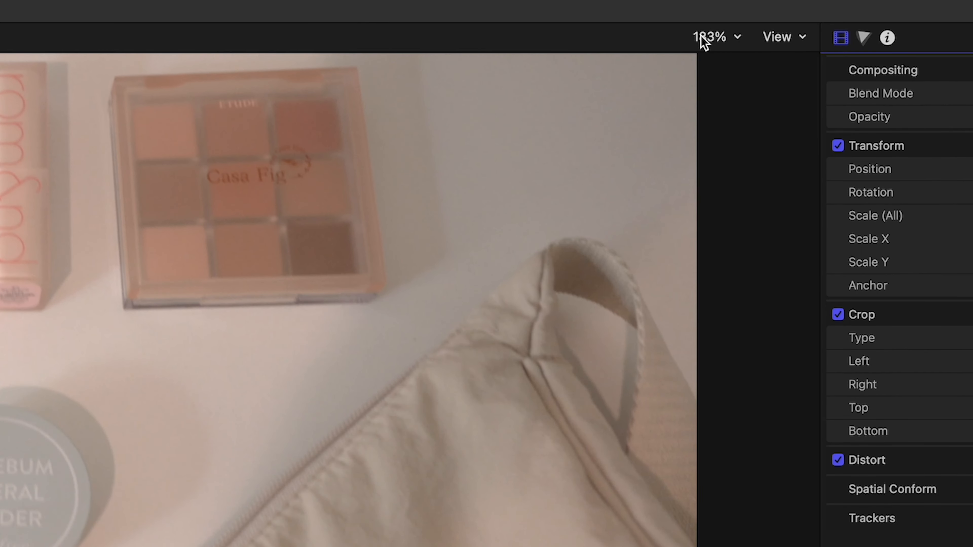
{"action": "left_click", "coordinate": [666, 18]}
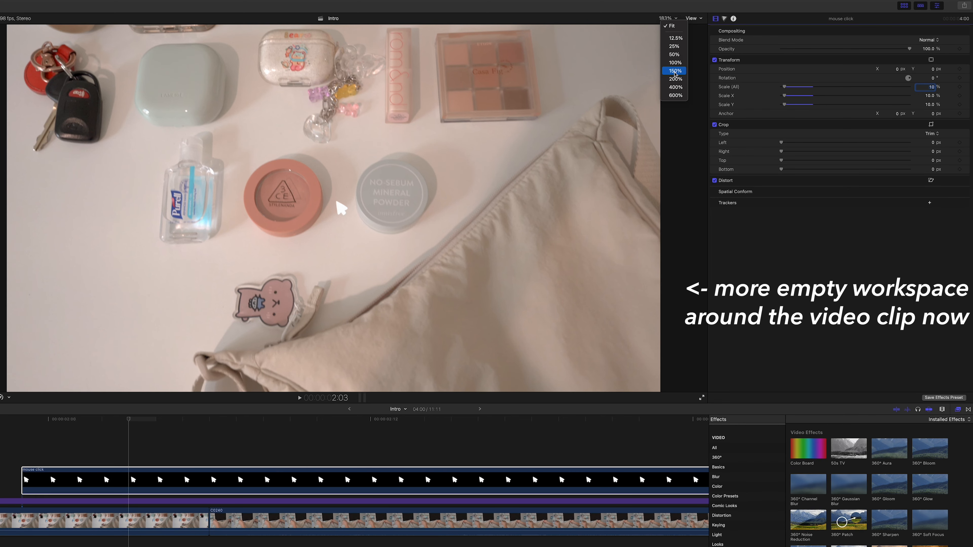
{"action": "left_click", "coordinate": [676, 71]}
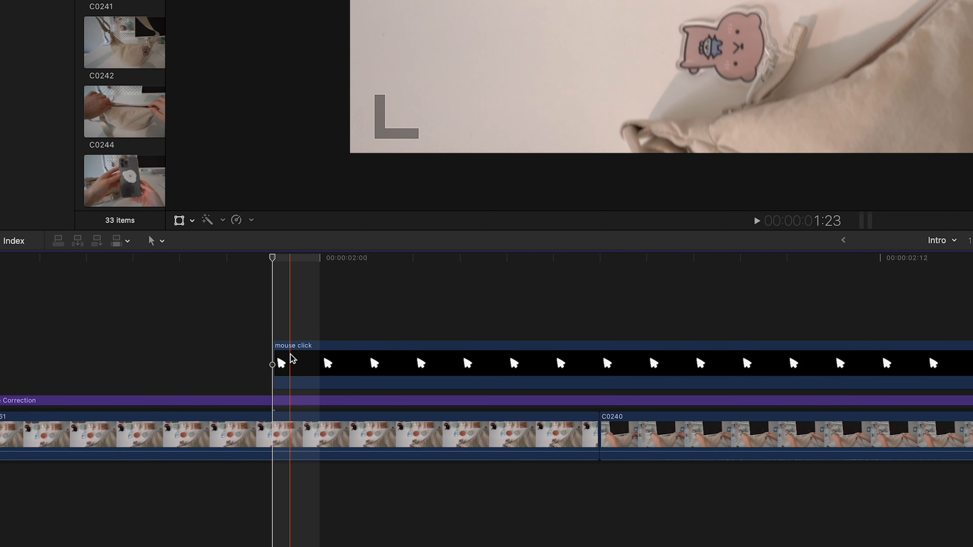
Transform the mouse click clip, placing the pointer just below the picture's lower edge, and add a keyframe at 1:23
{"action": "left_click", "coordinate": [289, 360]}
{"action": "left_click", "coordinate": [192, 221]}
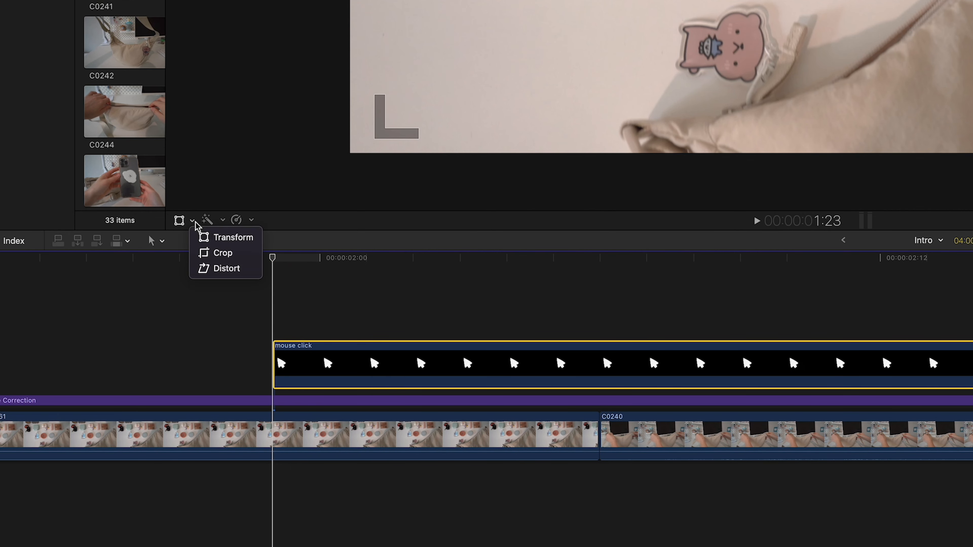
{"action": "left_click", "coordinate": [255, 240]}
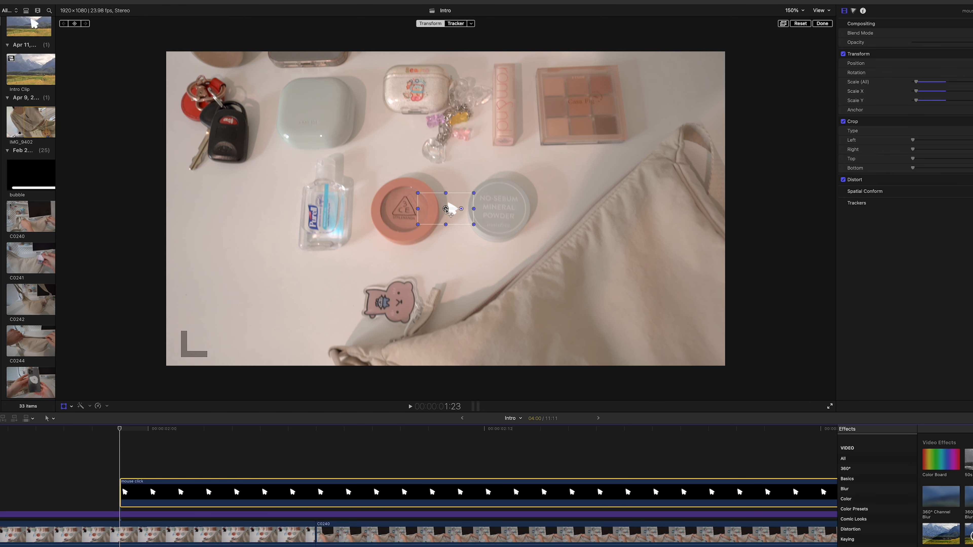
{"action": "left_click_drag", "start_coordinate": [448, 210], "coordinate": [621, 385]}
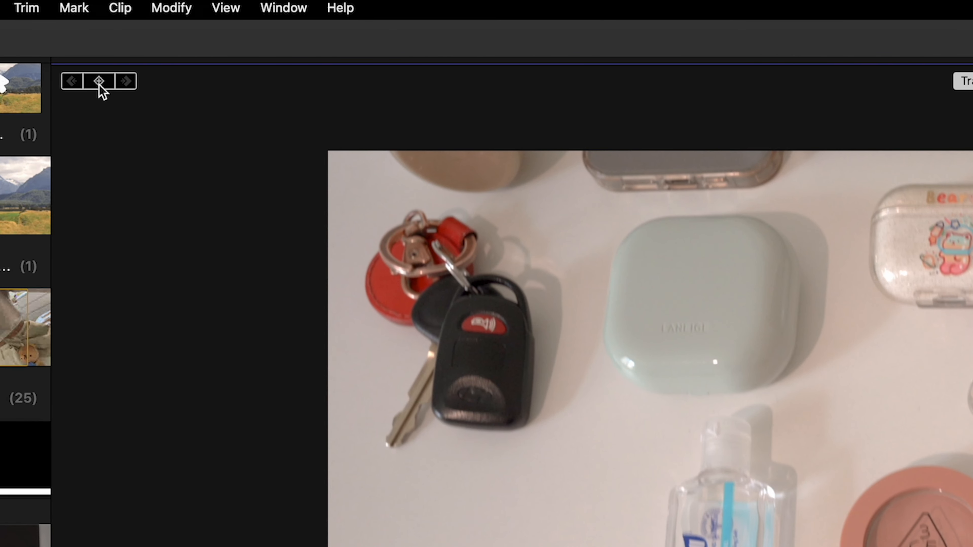
{"action": "left_click", "coordinate": [99, 86]}
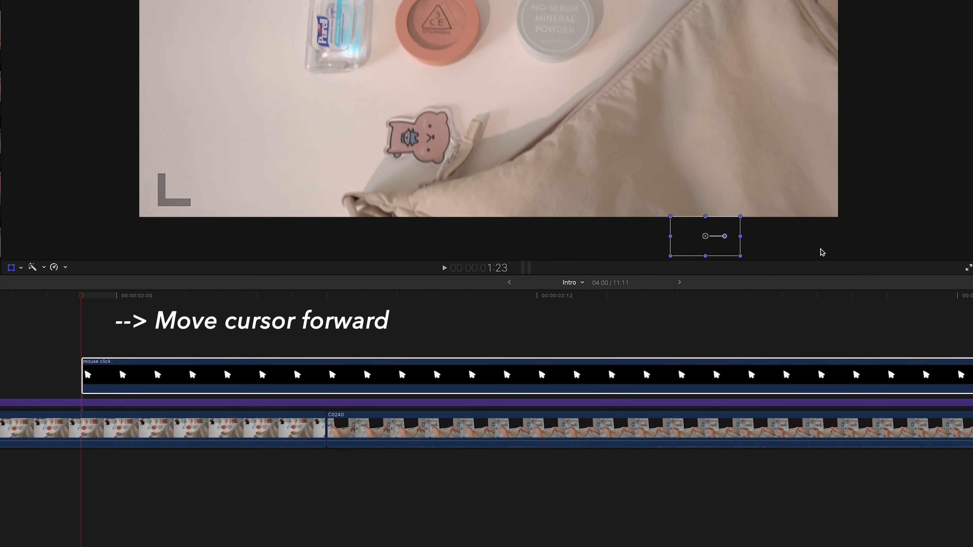
At 2:05, move the pointer graphic up to just below the powder compact and play the keyframed movement
{"action": "key", "text": "Right"}
{"action": "key", "text": "Right"}
{"action": "key", "text": "Right"}
{"action": "key", "text": "Right"}
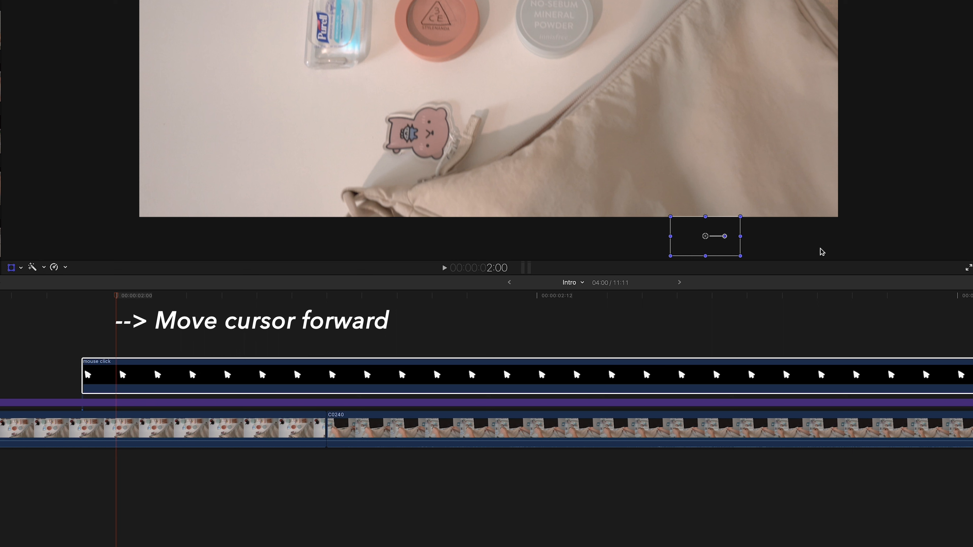
{"action": "key", "text": "Right"}
{"action": "key", "text": "Right"}
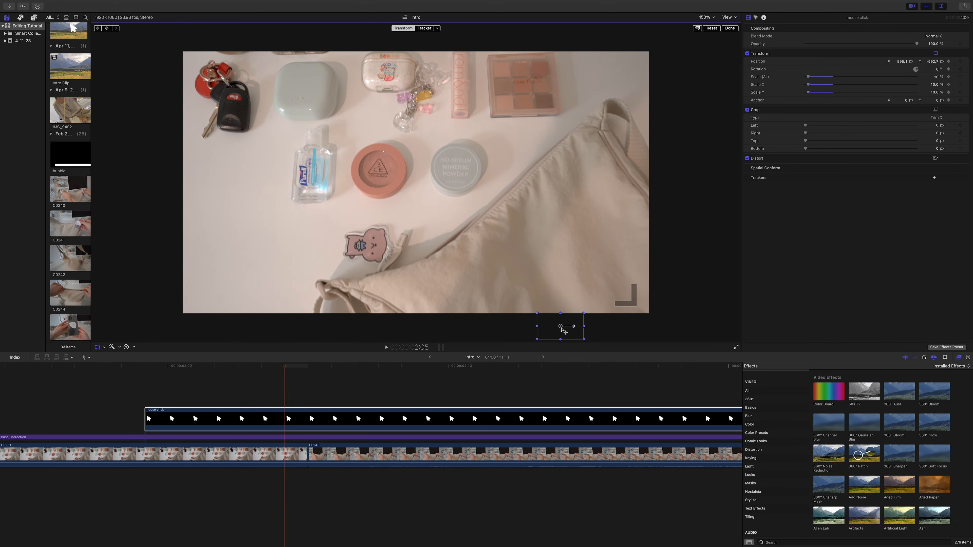
{"action": "left_click_drag", "start_coordinate": [563, 330], "coordinate": [438, 215]}
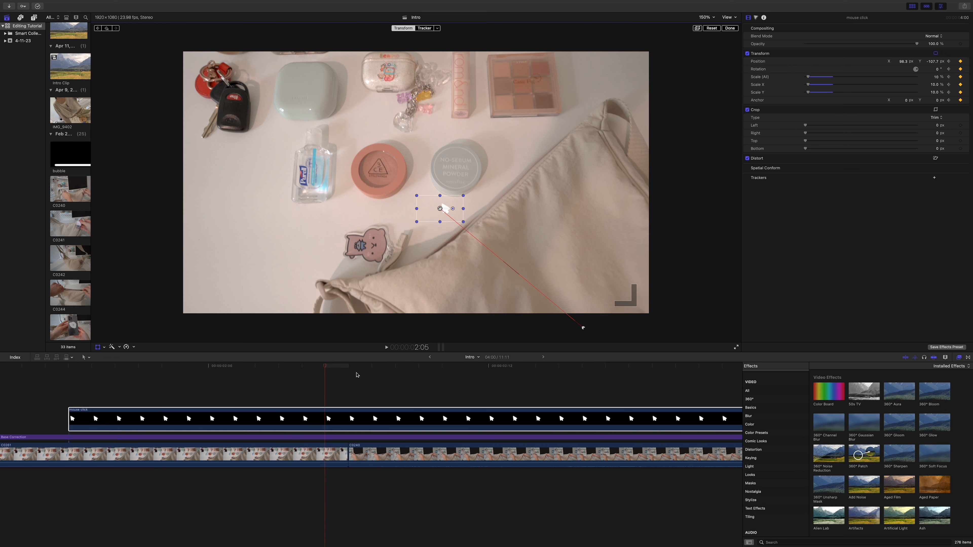
{"action": "left_click_drag", "start_coordinate": [326, 368], "coordinate": [79, 387]}
{"action": "key", "text": "space"}
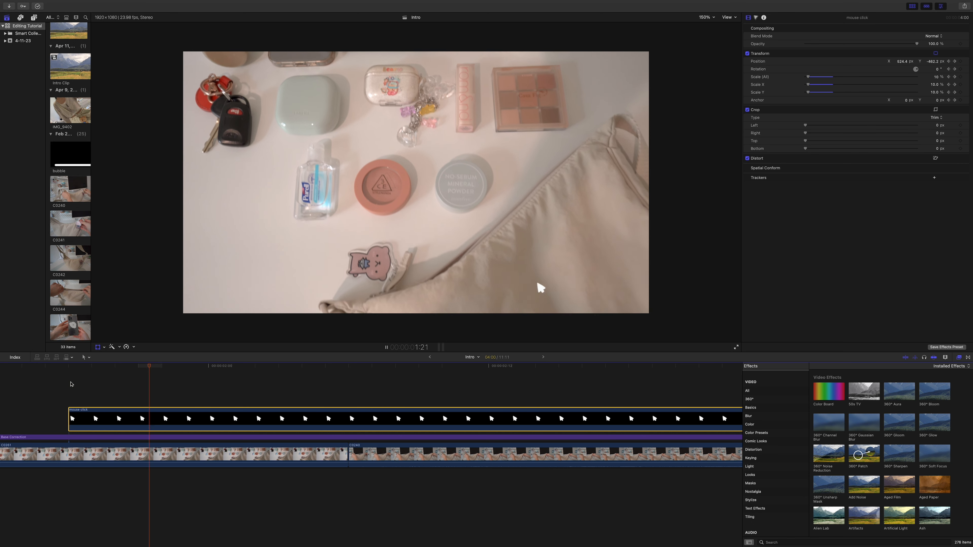
{"action": "key", "text": "space"}
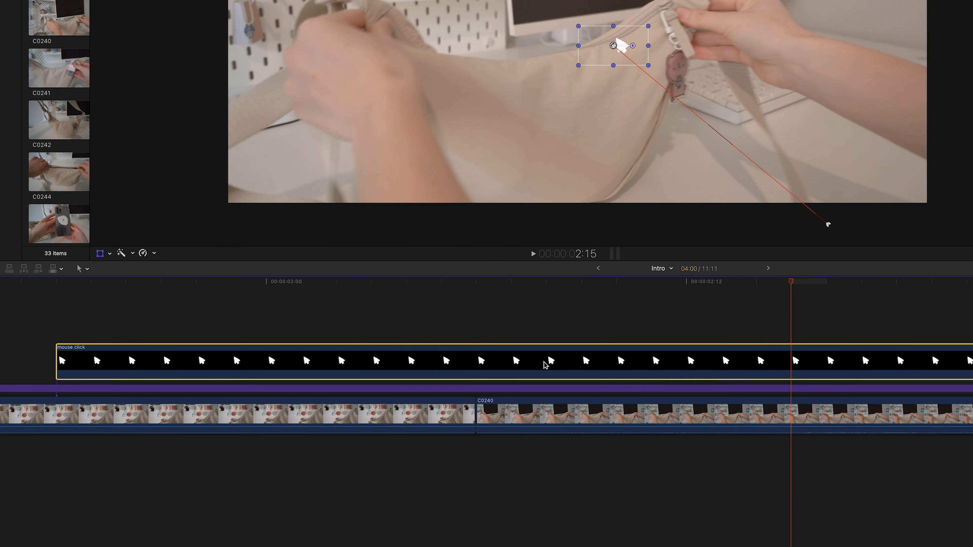
Show the mouse click clip's video animation and move the second transform keyframe to about 2:13 to slow the pointer
{"action": "right_click", "coordinate": [545, 362]}
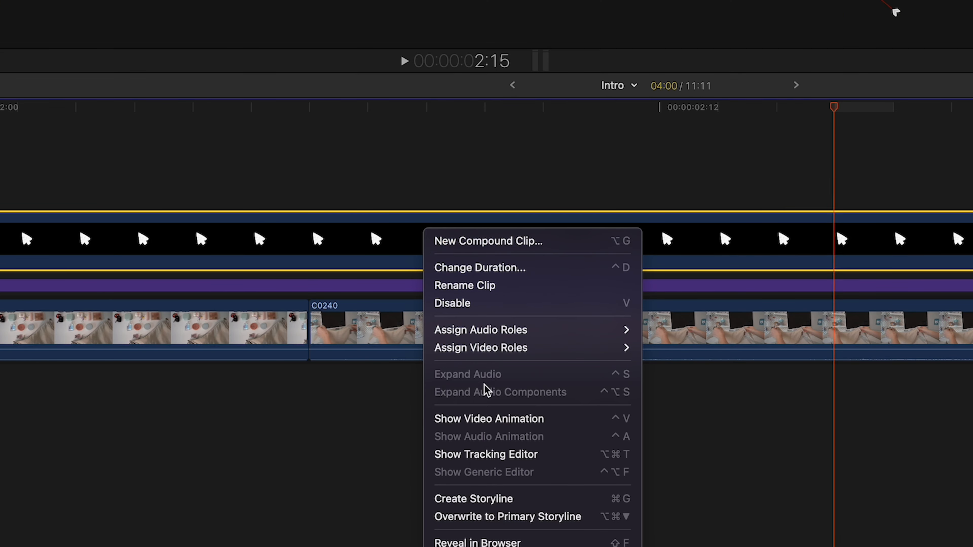
{"action": "left_click", "coordinate": [580, 425]}
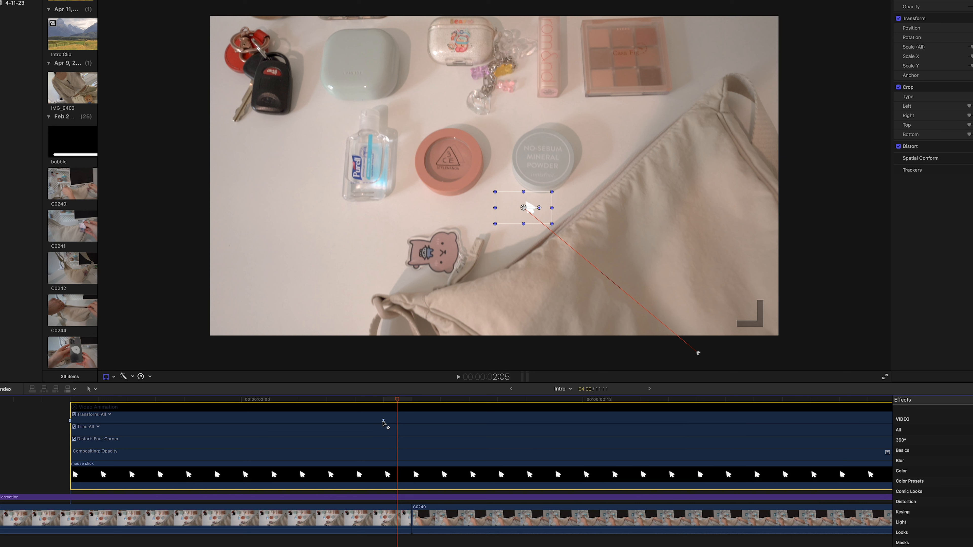
{"action": "left_click_drag", "start_coordinate": [383, 421], "coordinate": [621, 421]}
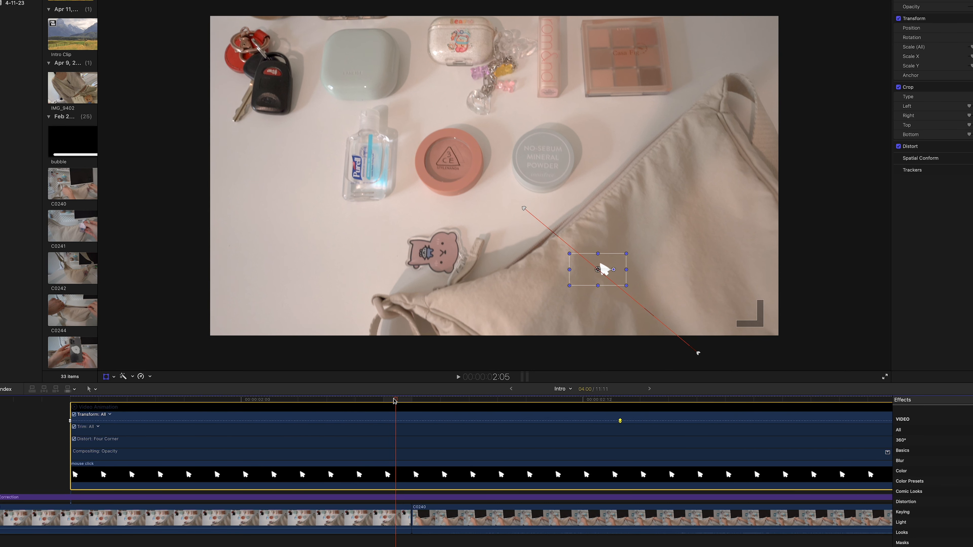
Replay the pointer movement and shift its second transform keyframe earlier, to about 1:23, to speed up the pointer
{"action": "left_click_drag", "start_coordinate": [397, 400], "coordinate": [72, 406]}
{"action": "key", "text": "space"}
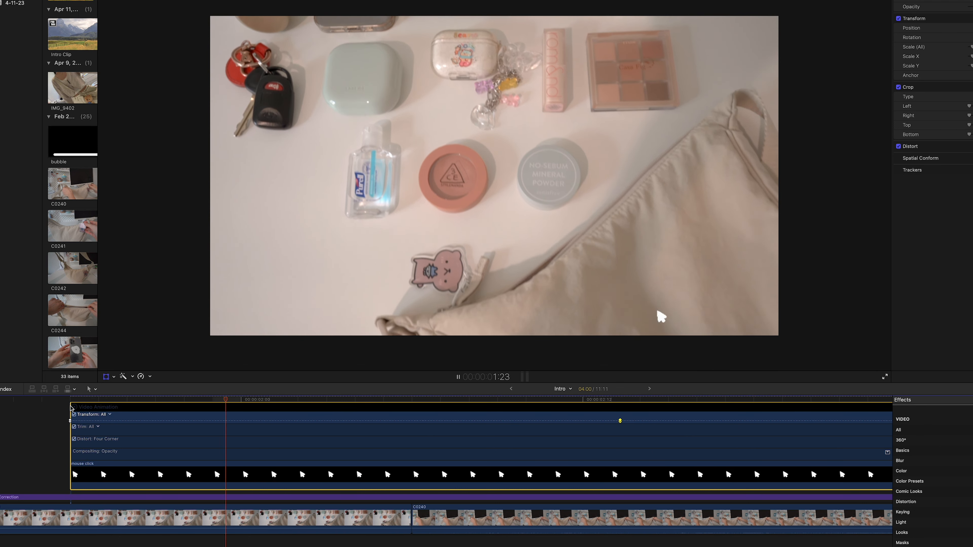
{"action": "key", "text": "space"}
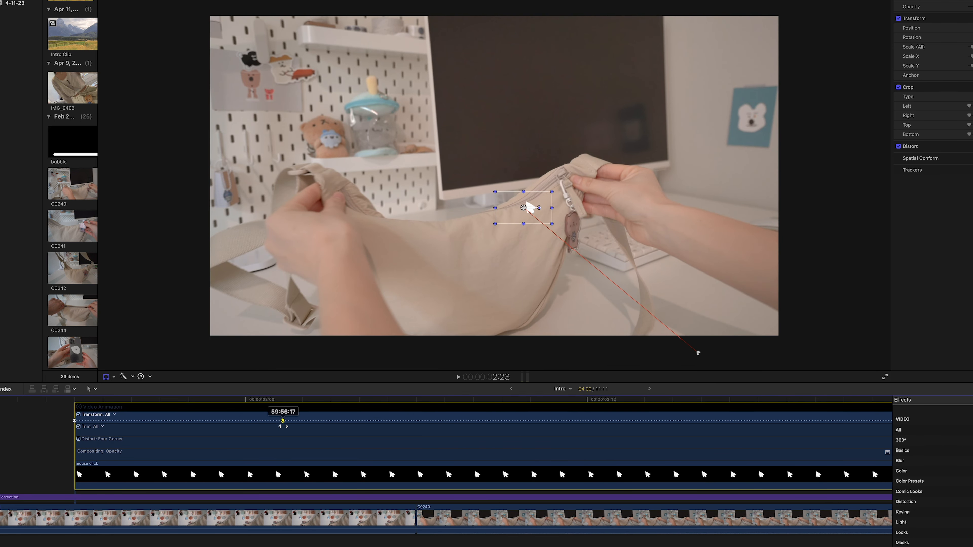
{"action": "left_click", "coordinate": [71, 410]}
{"action": "key", "text": "space"}
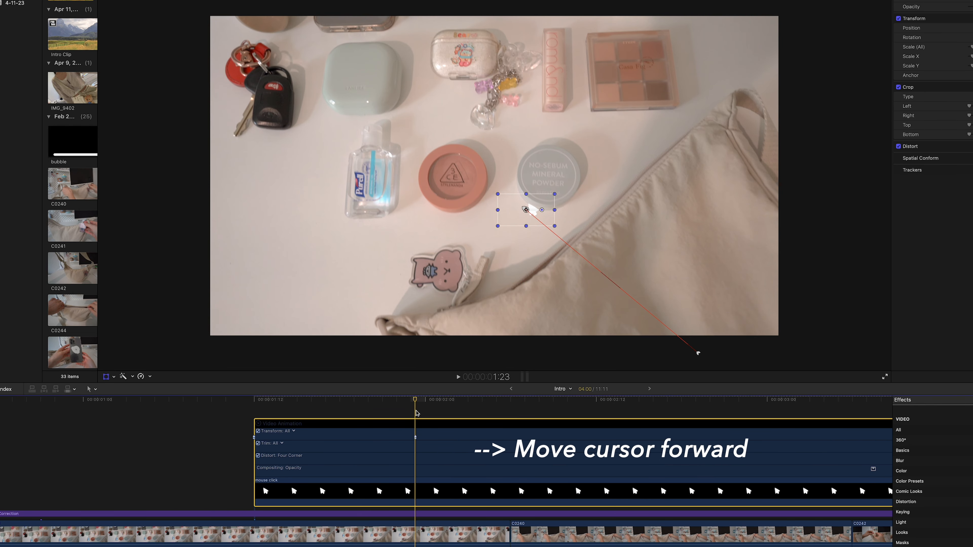
Advance to 2:05 and add a transform keyframe to the mouse click clip
{"action": "key", "text": "Right"}
{"action": "key", "text": "Right"}
{"action": "key", "text": "Right"}
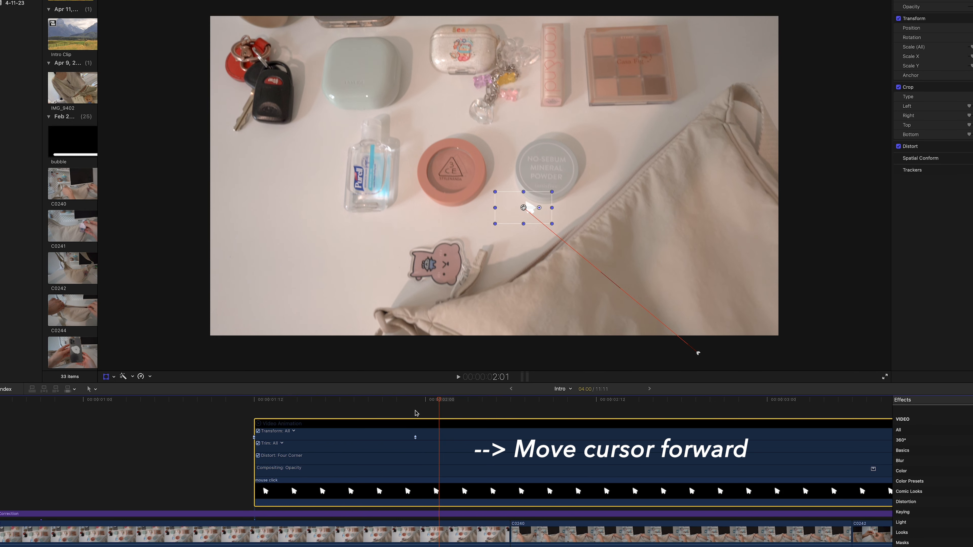
{"action": "key", "text": "Right"}
{"action": "key", "text": "Right"}
{"action": "key", "text": "Right"}
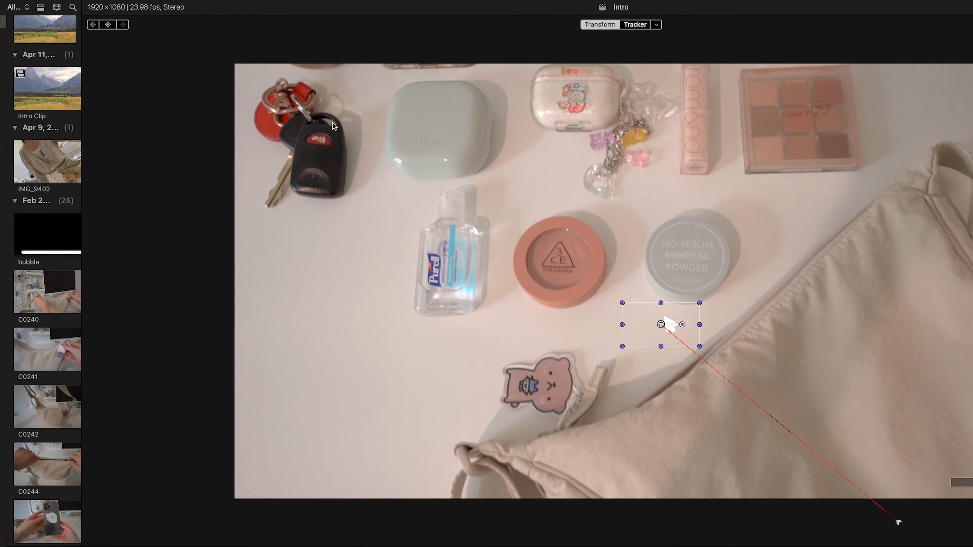
{"action": "left_click", "coordinate": [109, 25]}
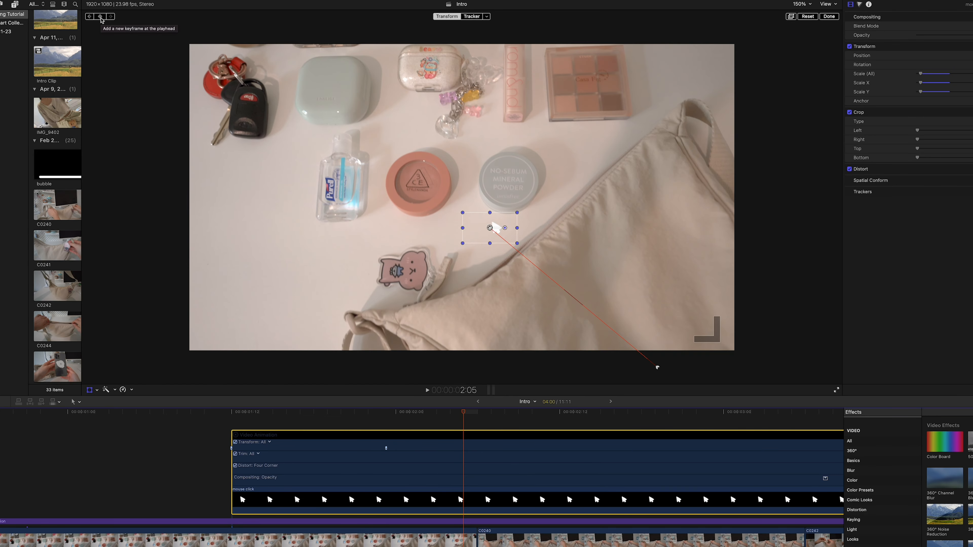
{"action": "left_click", "coordinate": [100, 18]}
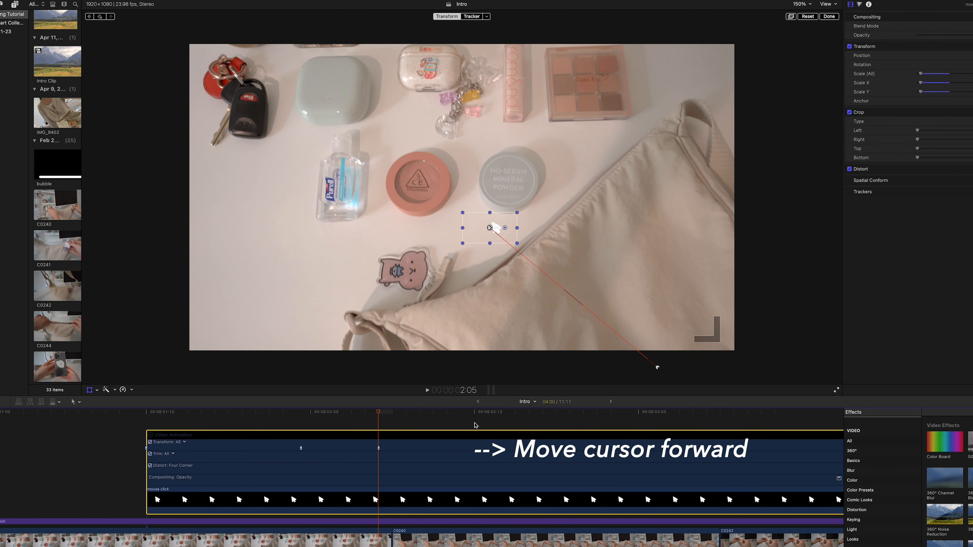
At about 2:11, set the mouse click clip's overall scale to 15%
{"action": "key", "text": "Right"}
{"action": "key", "text": "Right"}
{"action": "key", "text": "Right"}
{"action": "key", "text": "Right"}
{"action": "key", "text": "Right"}
{"action": "key", "text": "Right"}
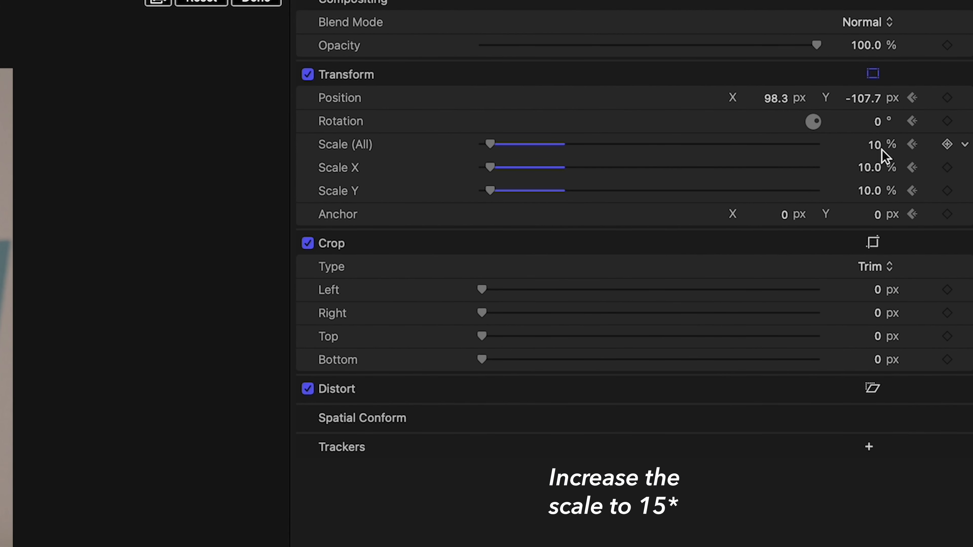
{"action": "left_click", "coordinate": [877, 149]}
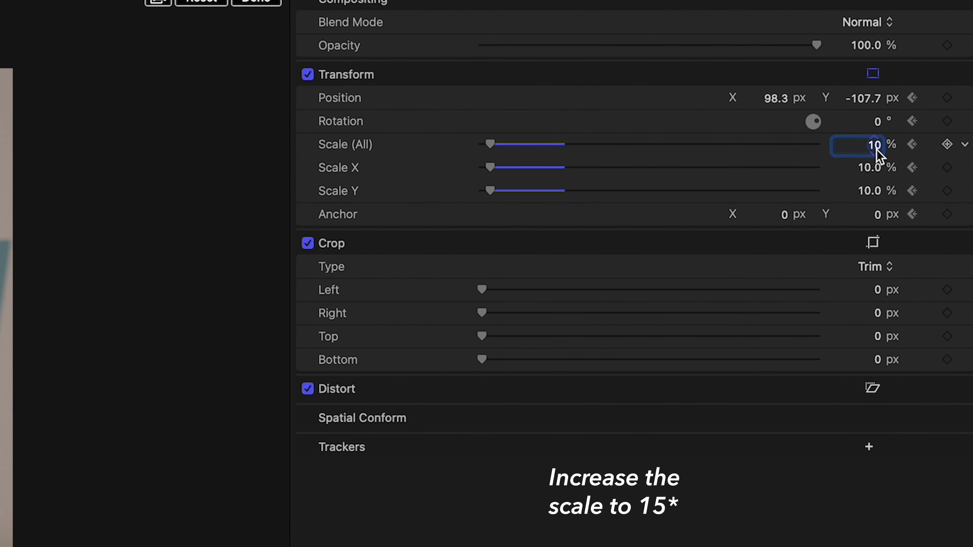
{"action": "type", "text": "20"}
{"action": "key", "text": "Return"}
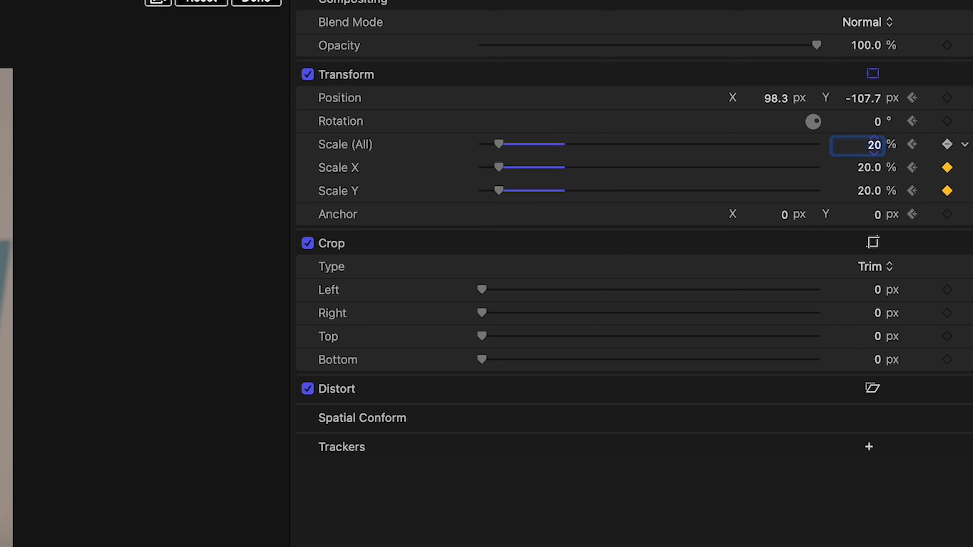
{"action": "type", "text": "15"}
{"action": "key", "text": "Return"}
At about 2:16, set the pointer's overall scale to 10% and play the scale animation from 2:05
{"action": "key", "text": "Right"}
{"action": "key", "text": "Right"}
{"action": "key", "text": "Right"}
{"action": "key", "text": "Right"}
{"action": "key", "text": "Right"}
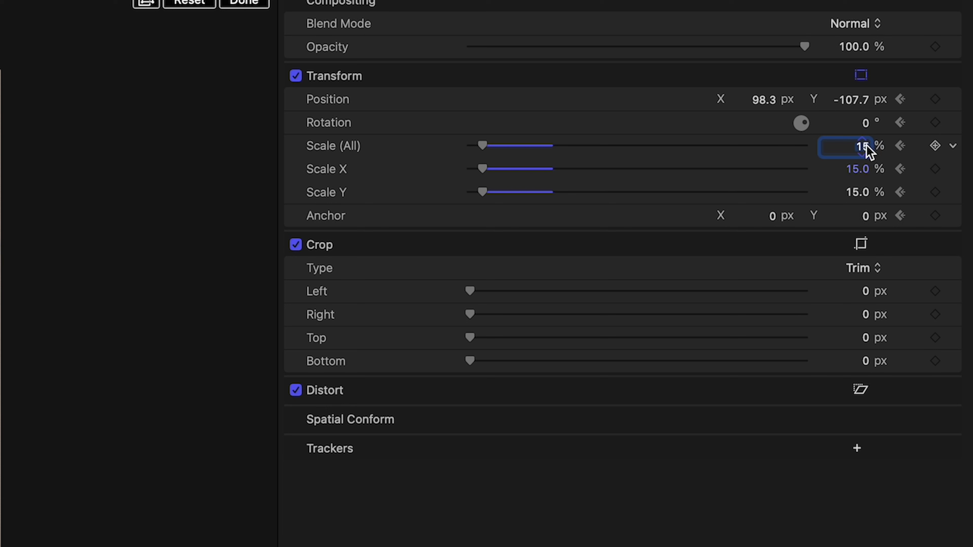
{"action": "left_click", "coordinate": [862, 146]}
{"action": "type", "text": "10"}
{"action": "key", "text": "Return"}
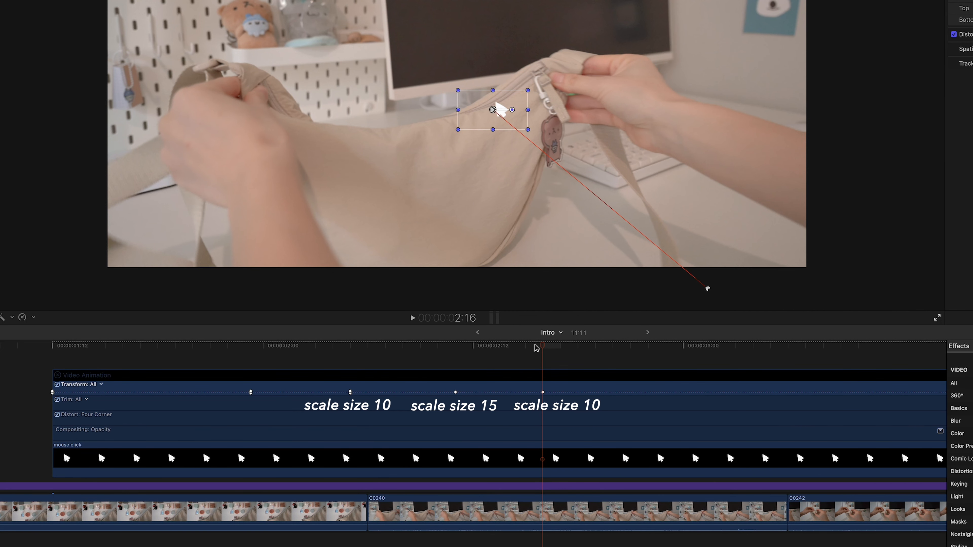
{"action": "left_click_drag", "start_coordinate": [537, 344], "coordinate": [415, 379]}
{"action": "left_click", "coordinate": [352, 377]}
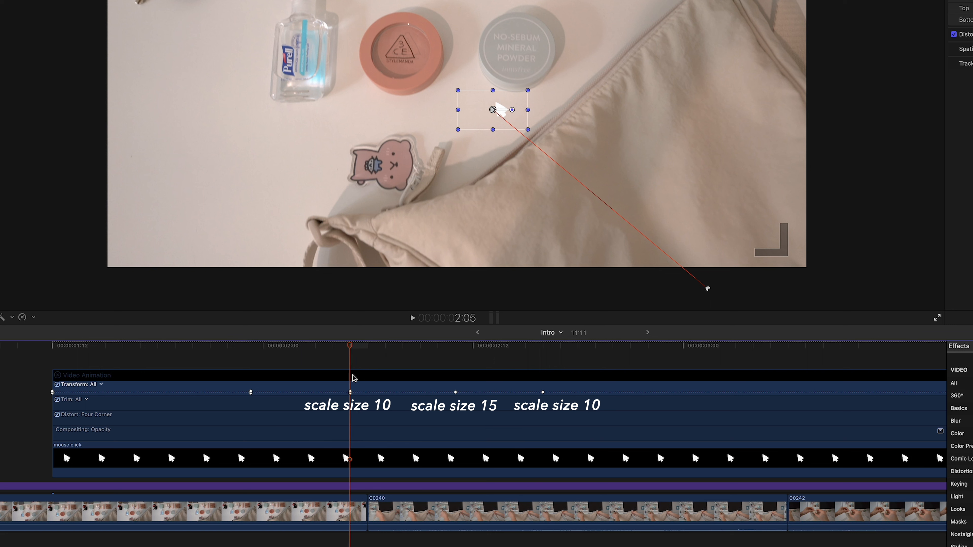
{"action": "key", "text": "space"}
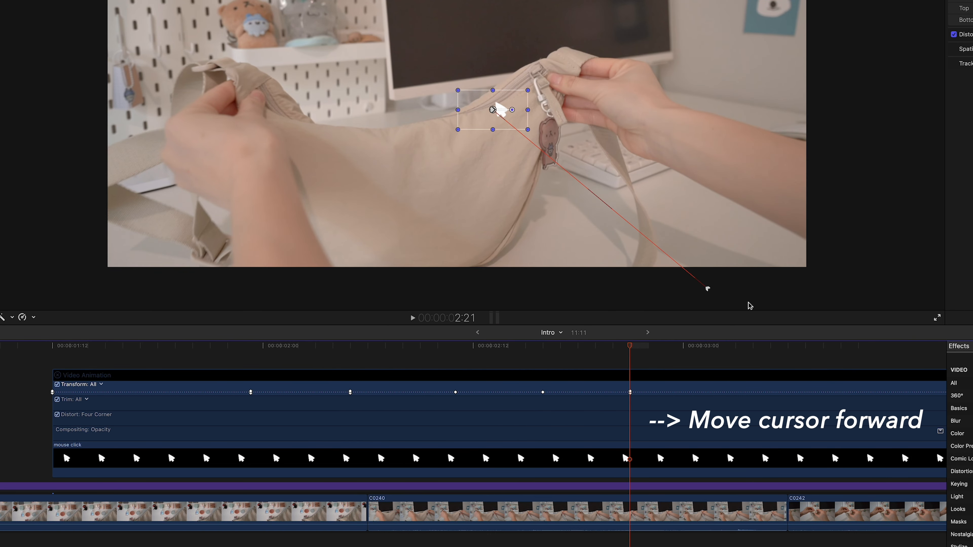
Add a transform keyframe at about 2:21, move the pointer below the picture's lower edge at 3:06, and play the exit
{"action": "key", "text": "Right"}
{"action": "key", "text": "Right"}
{"action": "key", "text": "Right"}
{"action": "key", "text": "Right"}
{"action": "key", "text": "Right"}
{"action": "key", "text": "Right"}
{"action": "key", "text": "Right"}
{"action": "key", "text": "Right"}
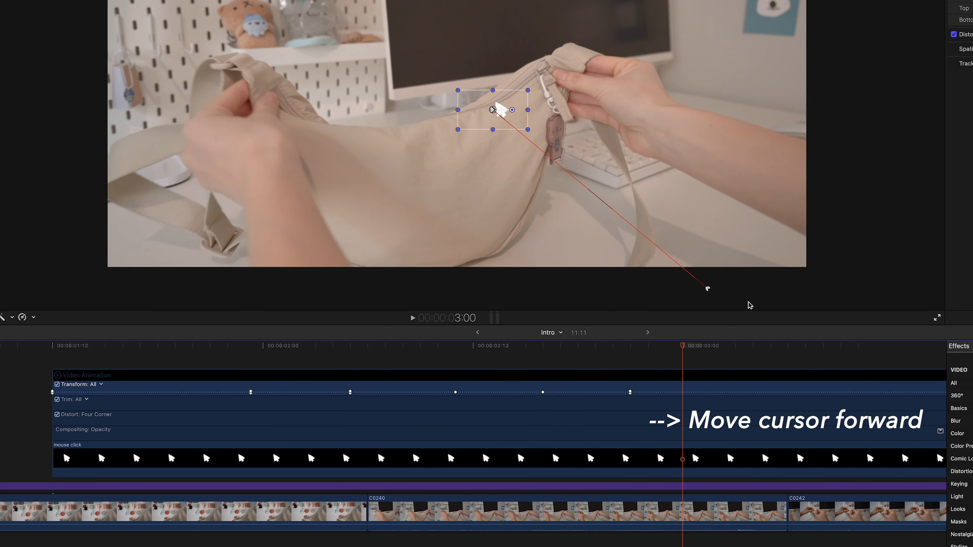
{"action": "key", "text": "Right"}
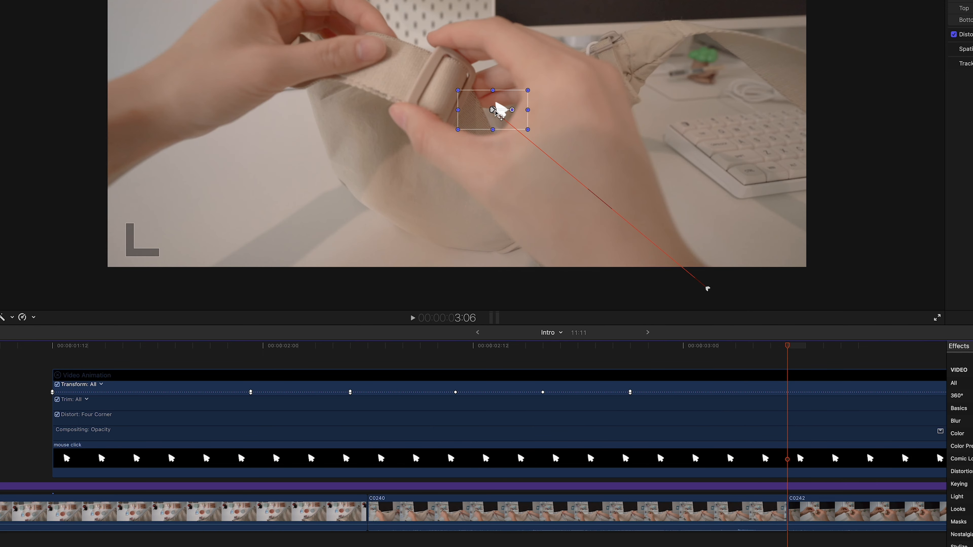
{"action": "left_click_drag", "start_coordinate": [502, 125], "coordinate": [657, 303]}
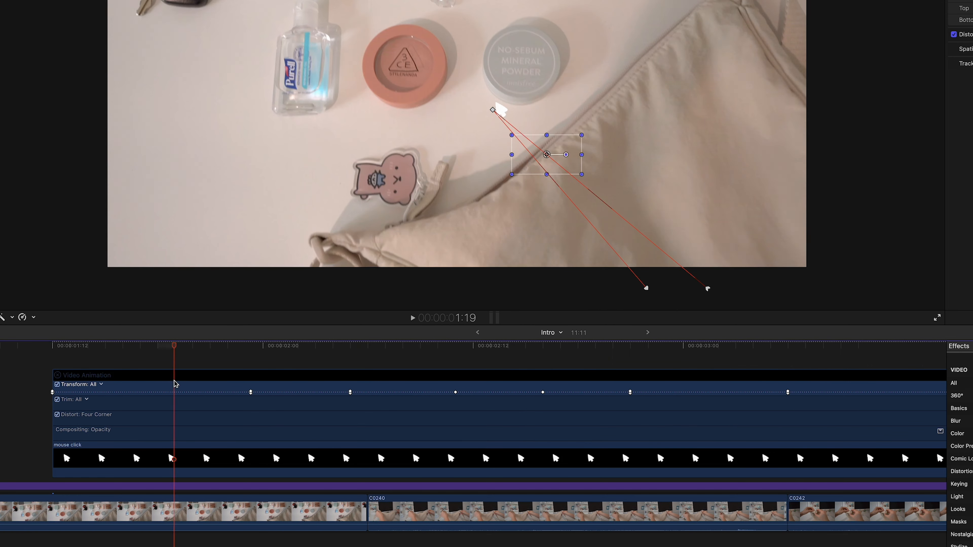
{"action": "key", "text": "space"}
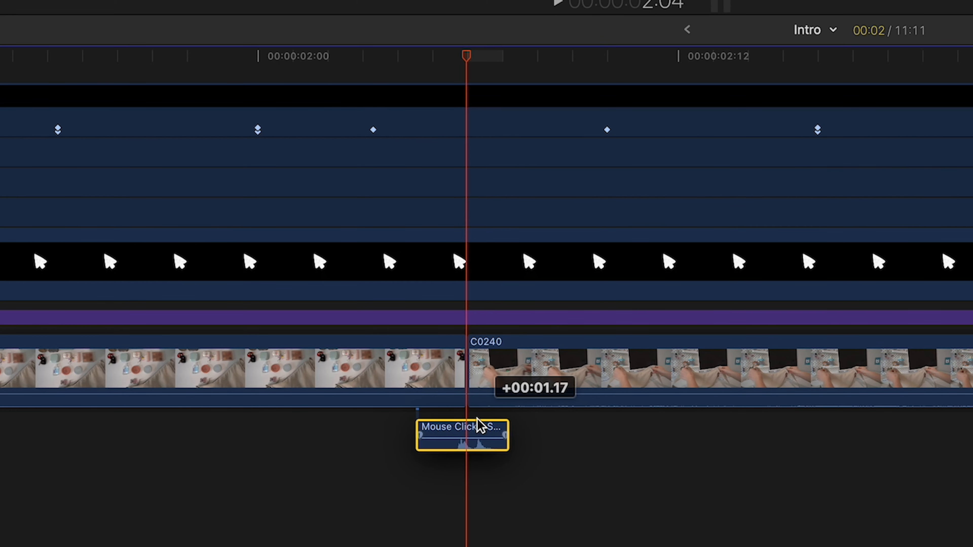
Line up the Mouse Click sound effect with the scale keyframe at about 2:03 and play the intro from before the pointer appears
{"action": "left_click_drag", "start_coordinate": [375, 532], "coordinate": [370, 531]}
{"action": "left_click_drag", "start_coordinate": [469, 57], "coordinate": [415, 61]}
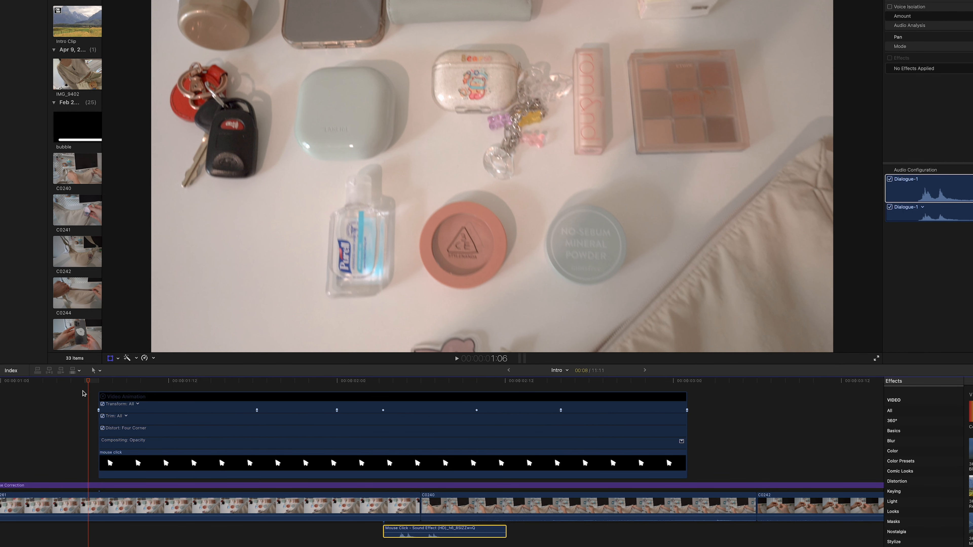
{"action": "key", "text": "space"}
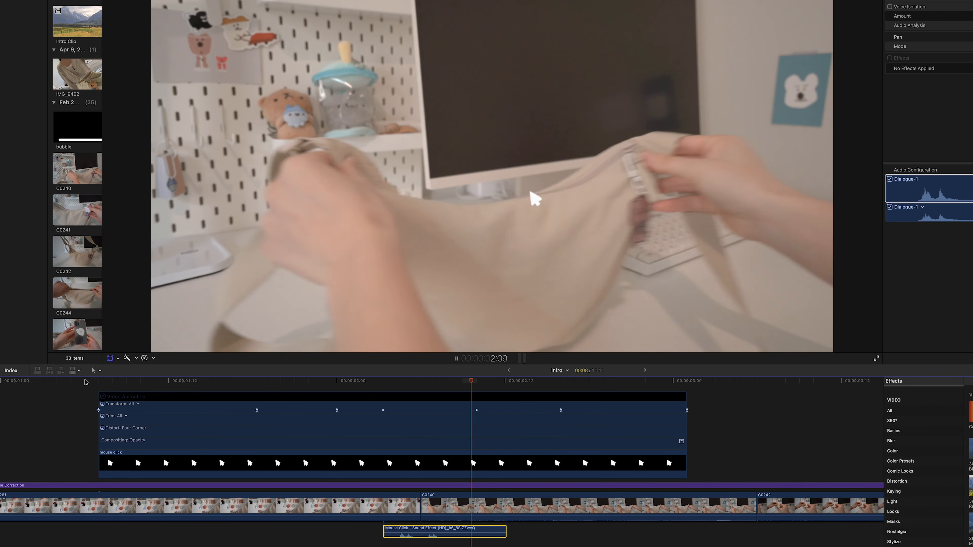
{"action": "key", "text": "space"}
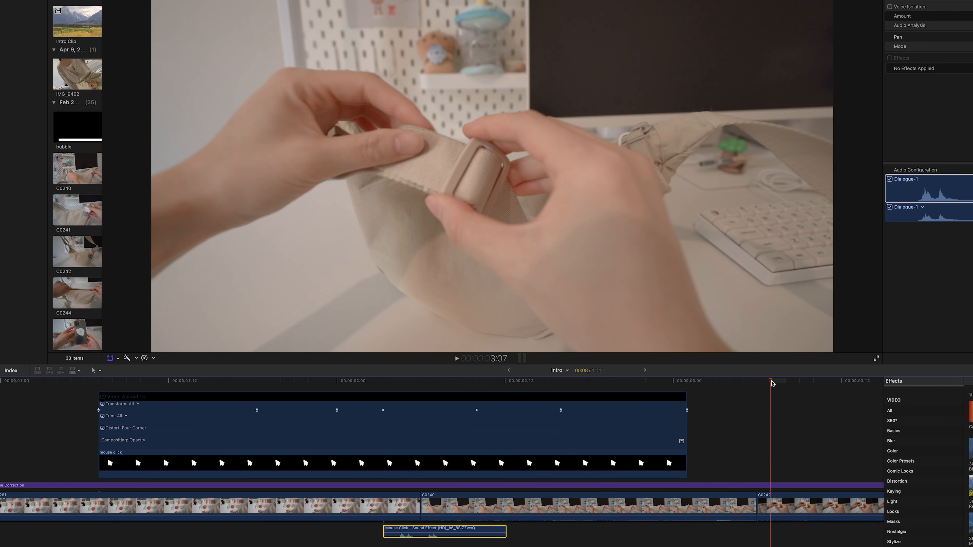
{"action": "left_click_drag", "start_coordinate": [771, 381], "coordinate": [83, 415]}
{"action": "key", "text": "space"}
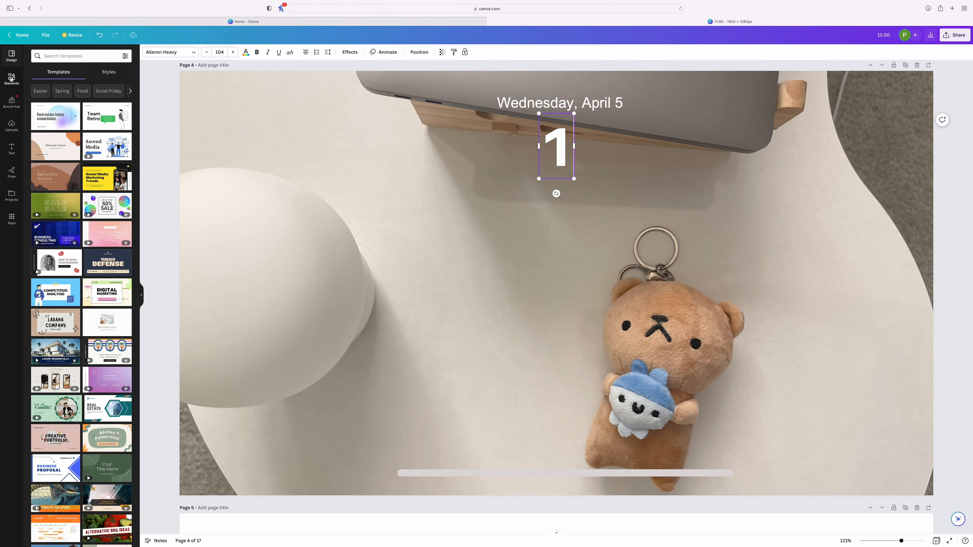
Switch to Canva, change the lock screen clock on page 4 to 12:00 and check its Aileron Heavy font selection
{"action": "left_click", "coordinate": [12, 78]}
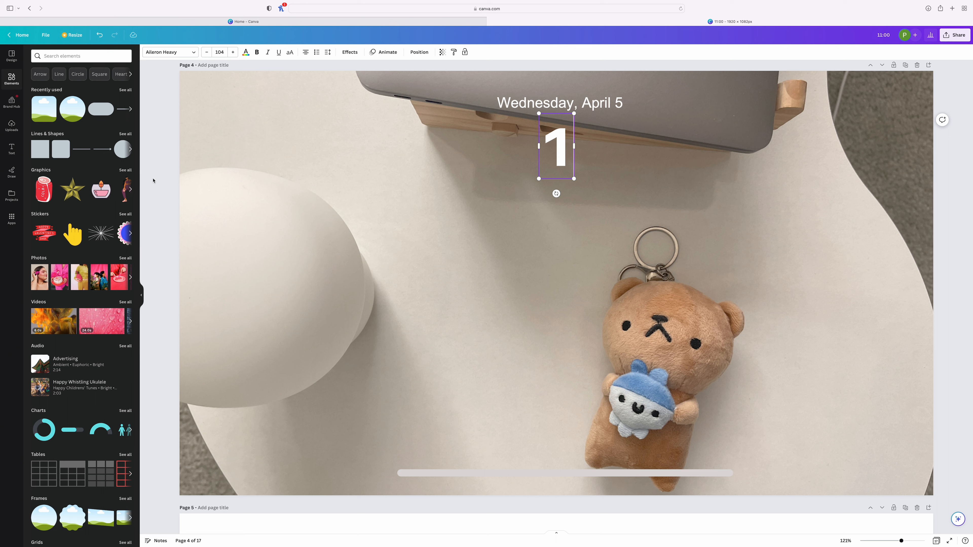
{"action": "type", "text": "2:0"}
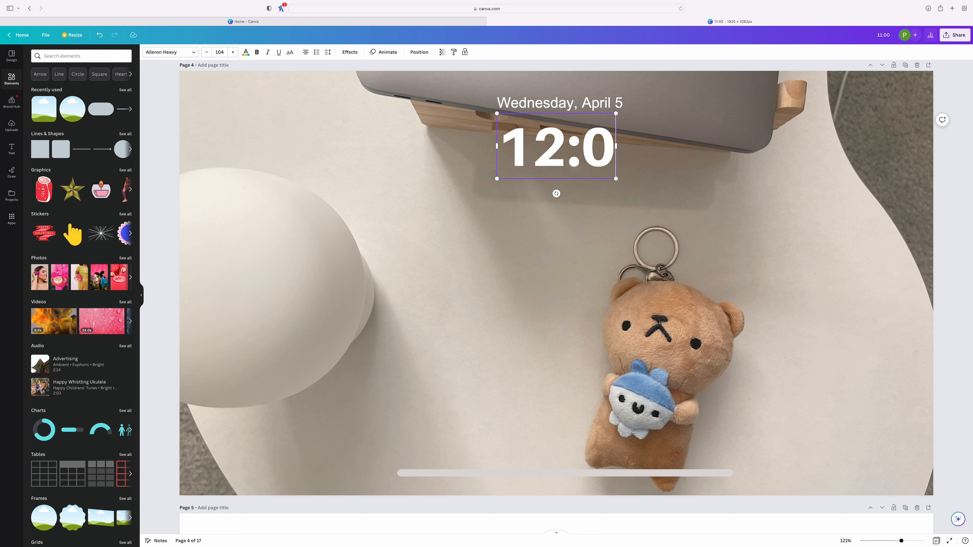
{"action": "type", "text": "0"}
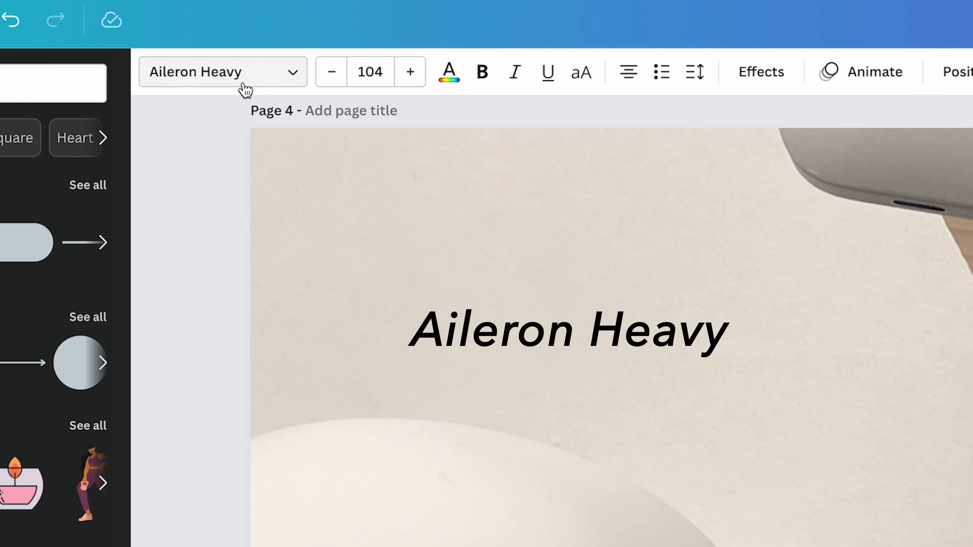
{"action": "left_click", "coordinate": [243, 85]}
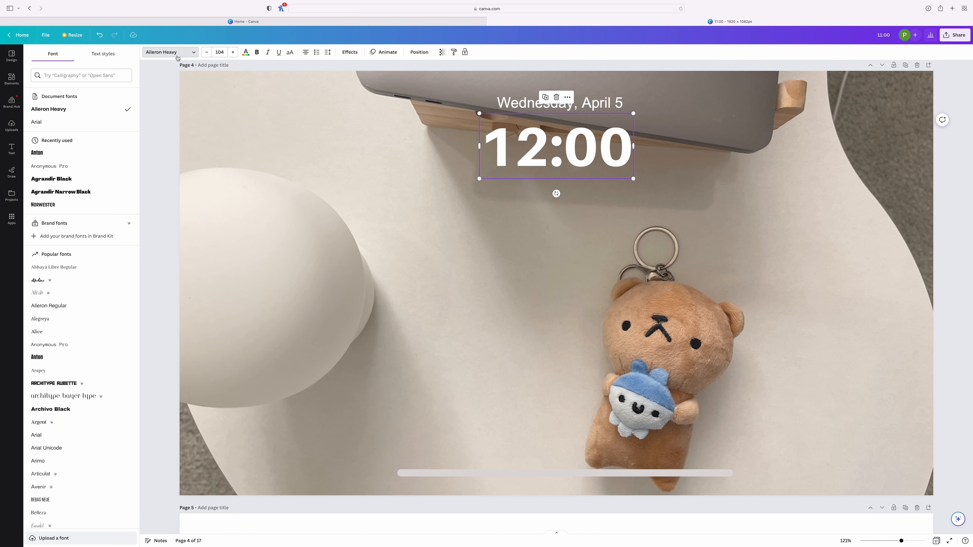
{"action": "left_click", "coordinate": [243, 84]}
Change the lock screen date to Wednesday, April 11
{"action": "left_click", "coordinate": [623, 105]}
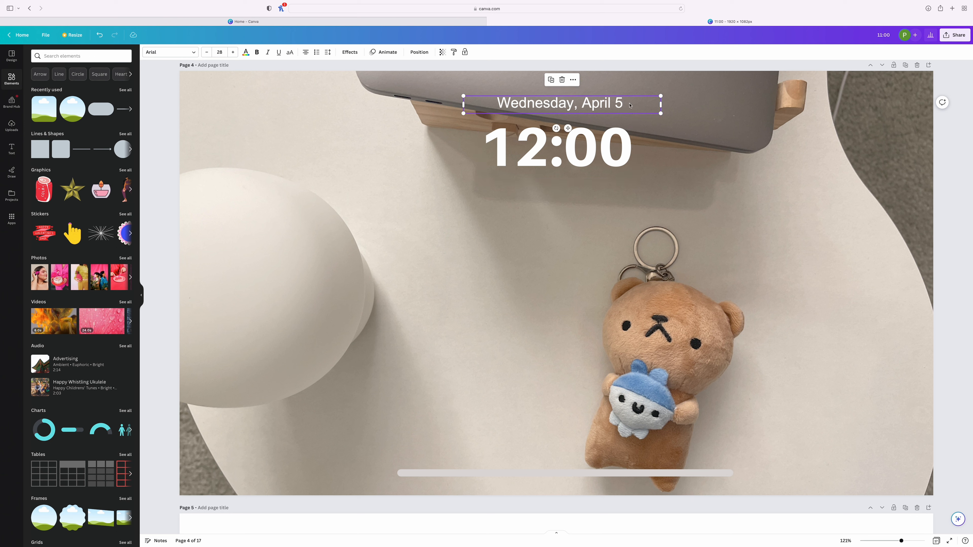
{"action": "key", "text": "BackSpace"}
{"action": "type", "text": "11"}
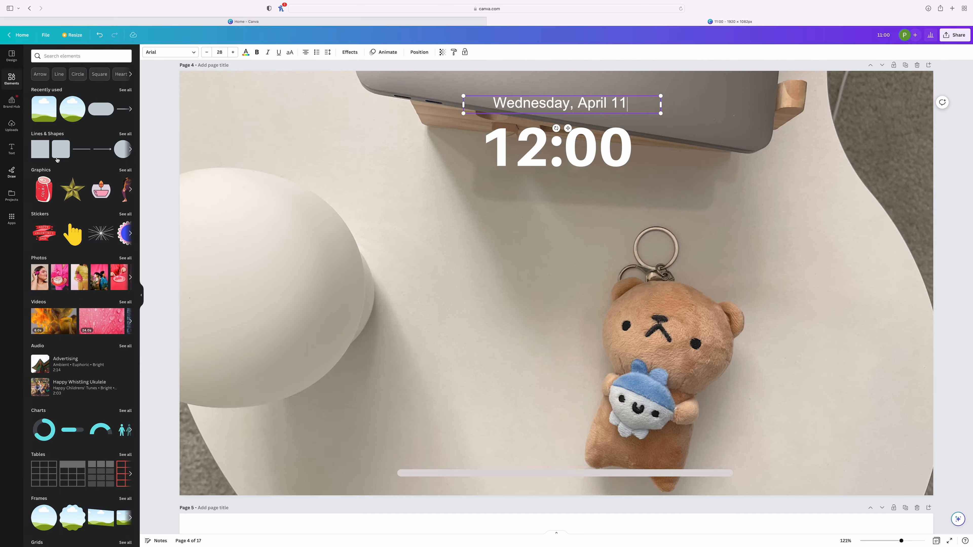
Add a straight line to page 4, shift it towards the white lamp and recolor it with the photo's light beige
{"action": "left_click", "coordinate": [82, 149]}
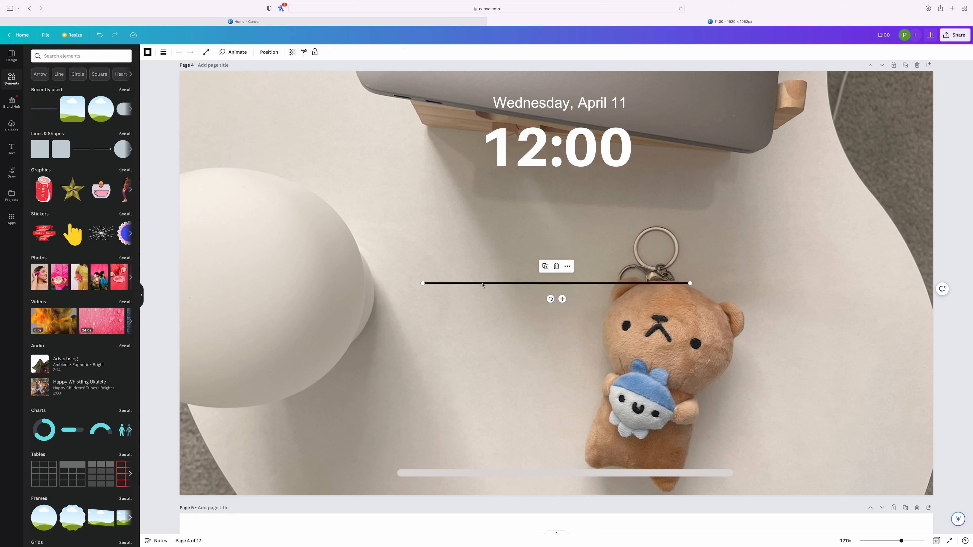
{"action": "left_click_drag", "start_coordinate": [483, 283], "coordinate": [378, 282]}
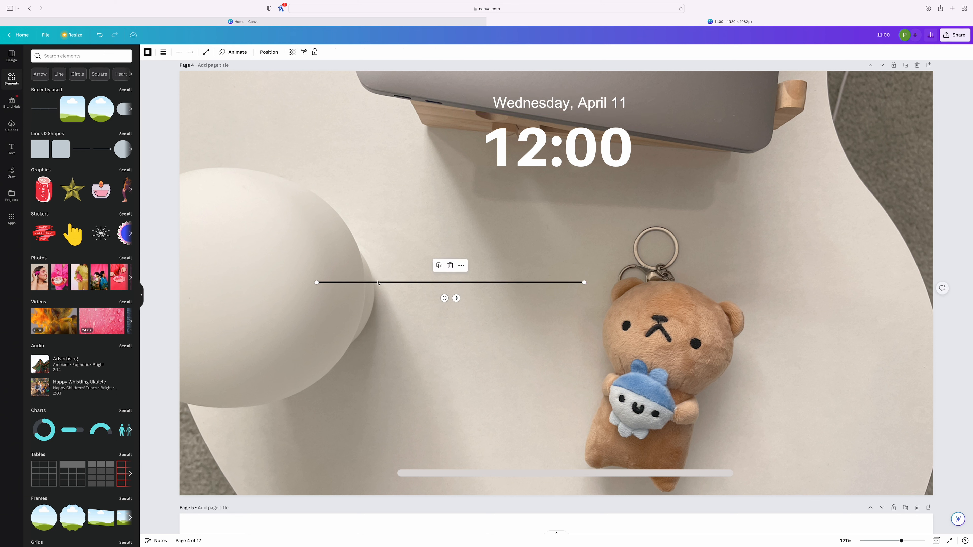
{"action": "left_click", "coordinate": [151, 53]}
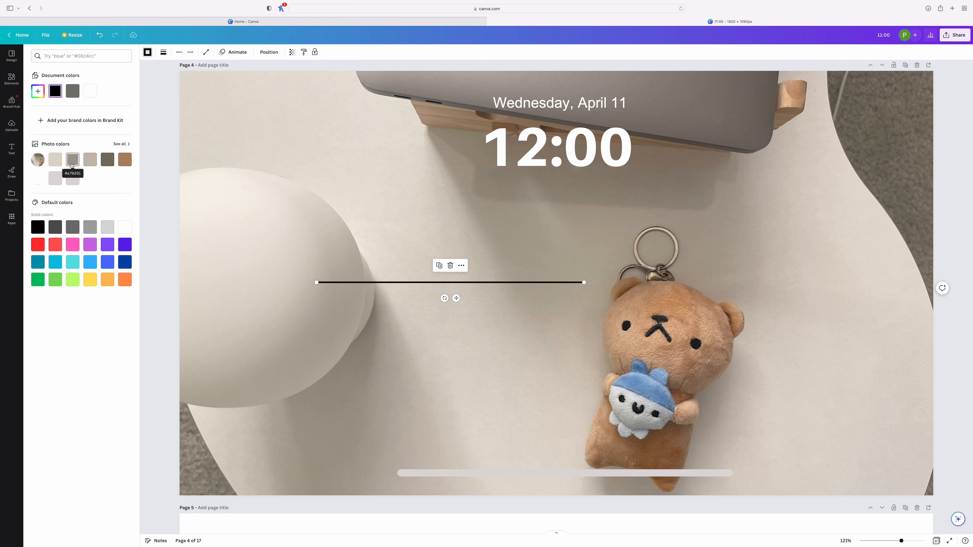
{"action": "left_click", "coordinate": [107, 163]}
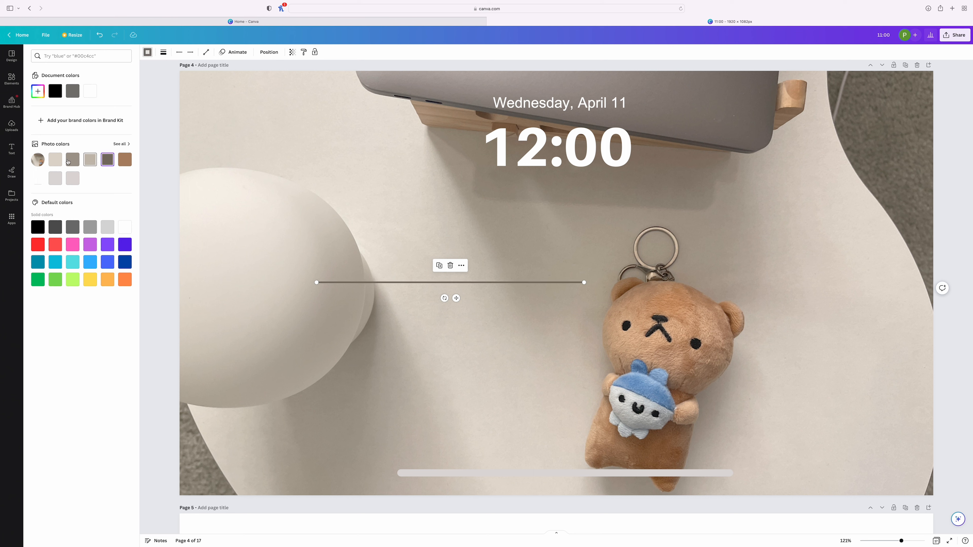
{"action": "left_click", "coordinate": [55, 159]}
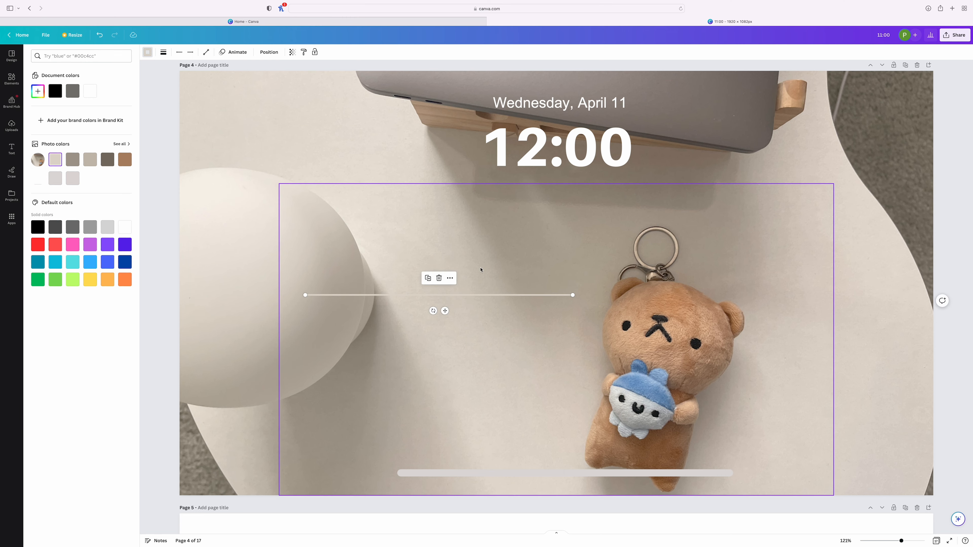
Examine the notification layout on page 5, including its profile image, title, message and time text
{"action": "left_click", "coordinate": [361, 163]}
{"action": "scroll", "coordinate": [359, 166], "scroll_direction": "down", "scroll_amount": 4}
{"action": "scroll", "coordinate": [359, 166], "scroll_direction": "down", "scroll_amount": 6}
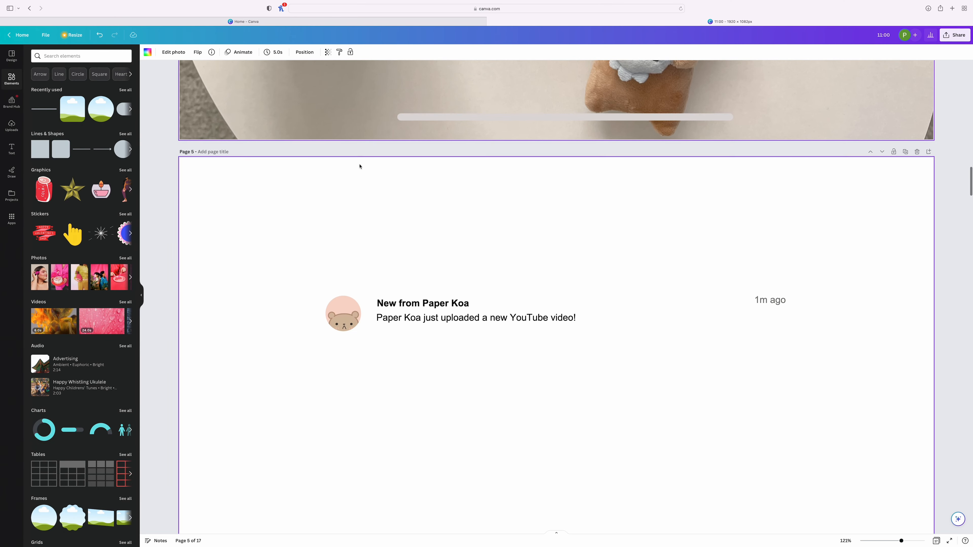
{"action": "left_click", "coordinate": [479, 306]}
{"action": "left_click", "coordinate": [578, 305]}
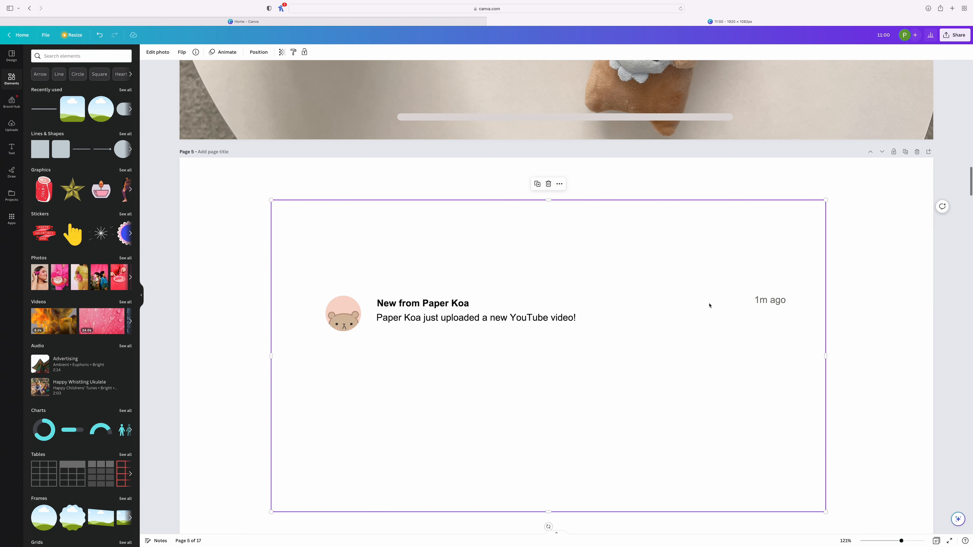
{"action": "scroll", "coordinate": [710, 306], "scroll_direction": "down", "scroll_amount": 1}
{"action": "scroll", "coordinate": [710, 306], "scroll_direction": "down", "scroll_amount": 2}
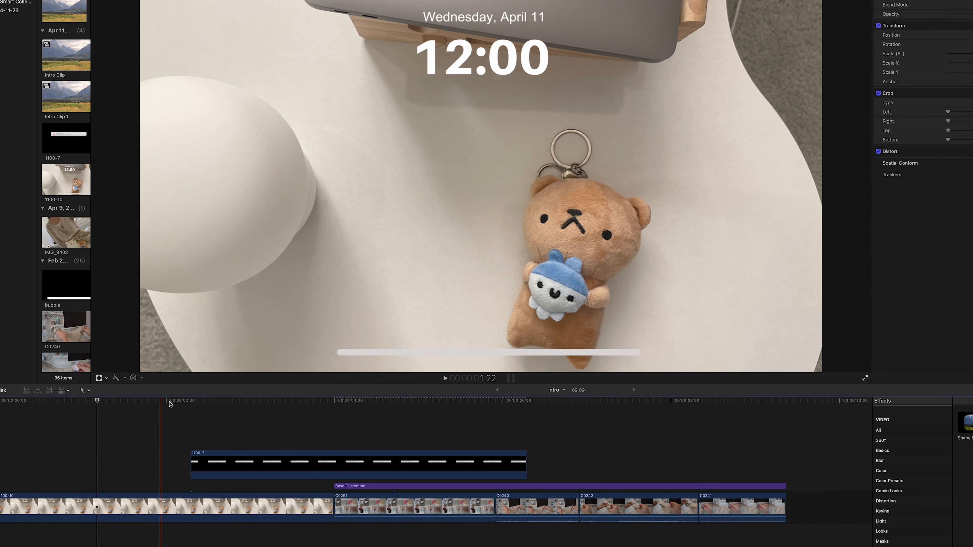
In Final Cut Pro, move the 1100-7 notification clip to the timeline's start above the lock screen clip and place the playhead at frame 9
{"action": "left_click_drag", "start_coordinate": [224, 460], "coordinate": [24, 438]}
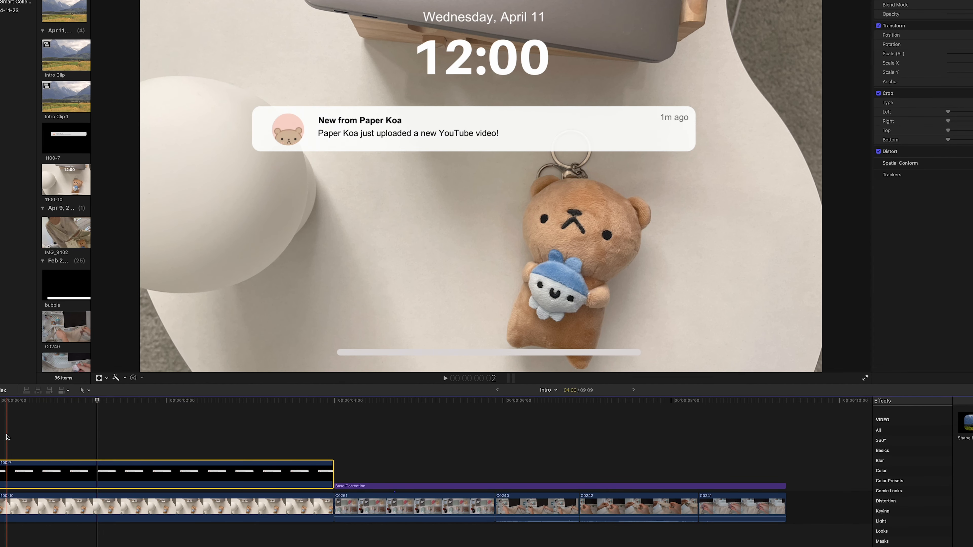
{"action": "left_click", "coordinate": [1, 438]}
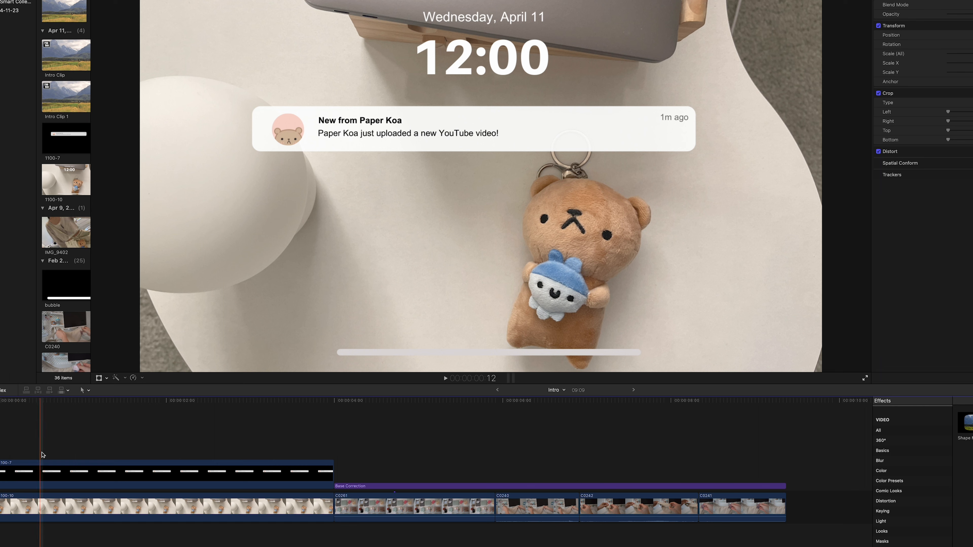
{"action": "left_click", "coordinate": [56, 455]}
{"action": "left_click", "coordinate": [32, 454]}
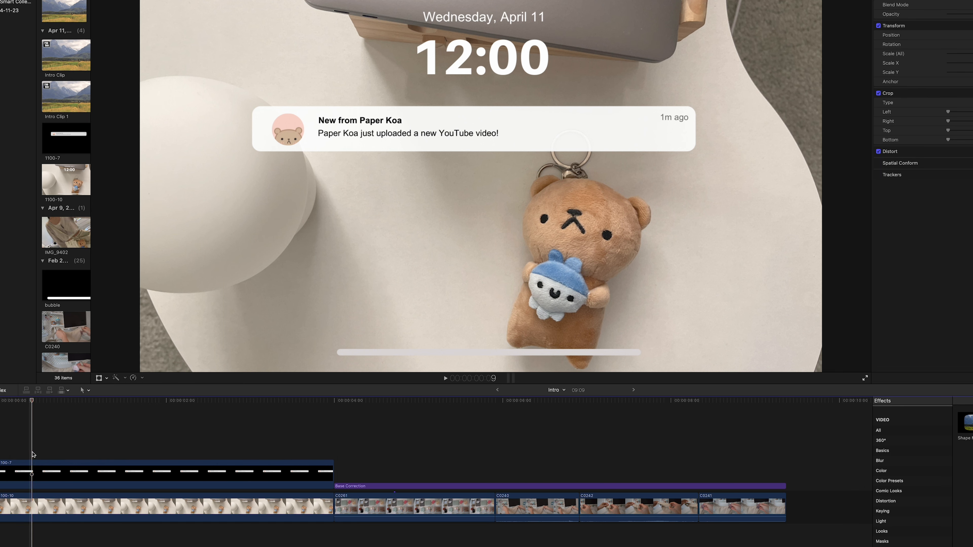
Add a Transform keyframe to the 1100-7 notification clip at frame 9
{"action": "left_click", "coordinate": [37, 470]}
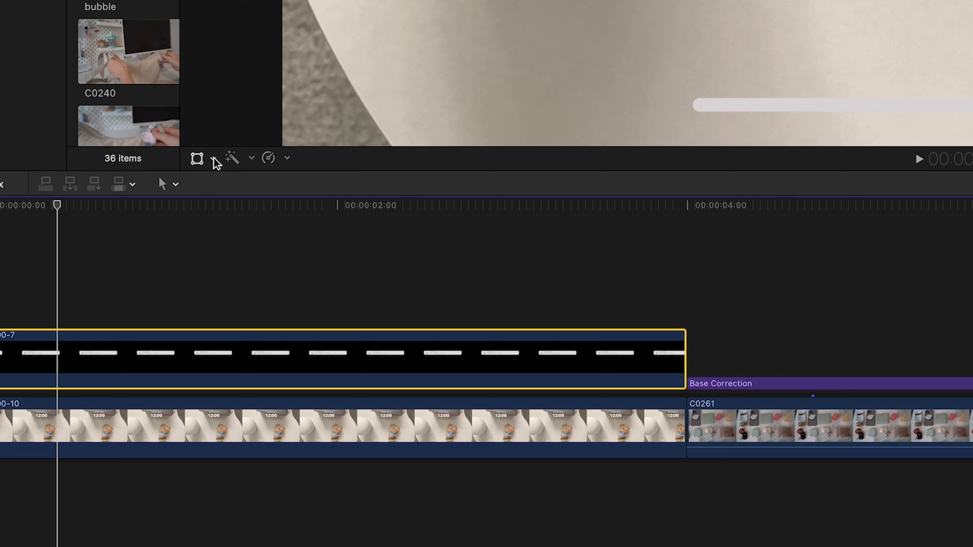
{"action": "left_click", "coordinate": [213, 158]}
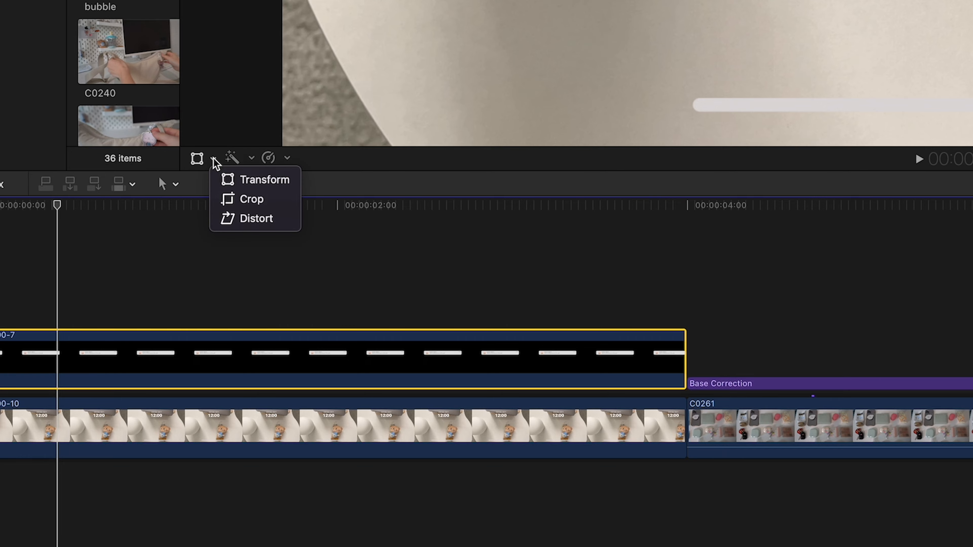
{"action": "left_click", "coordinate": [267, 180]}
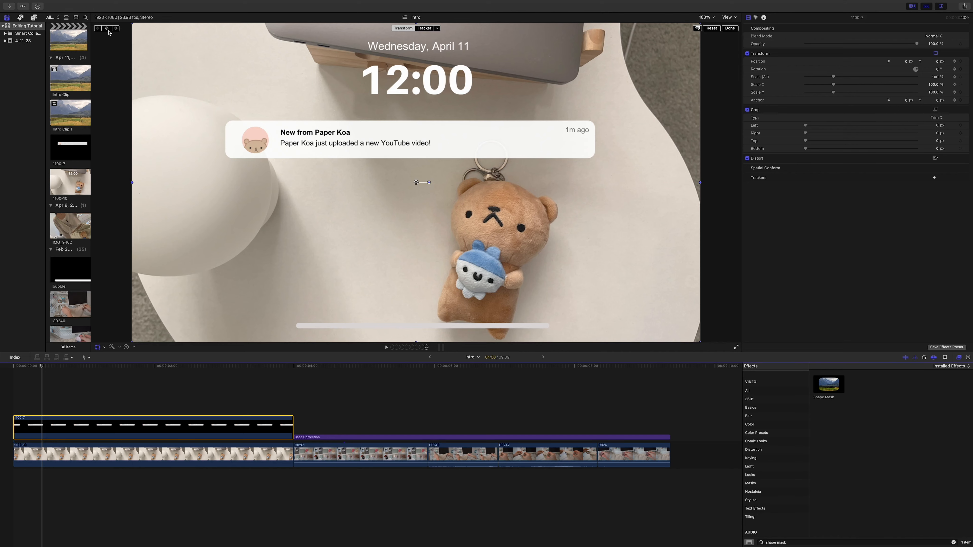
{"action": "left_click", "coordinate": [107, 29]}
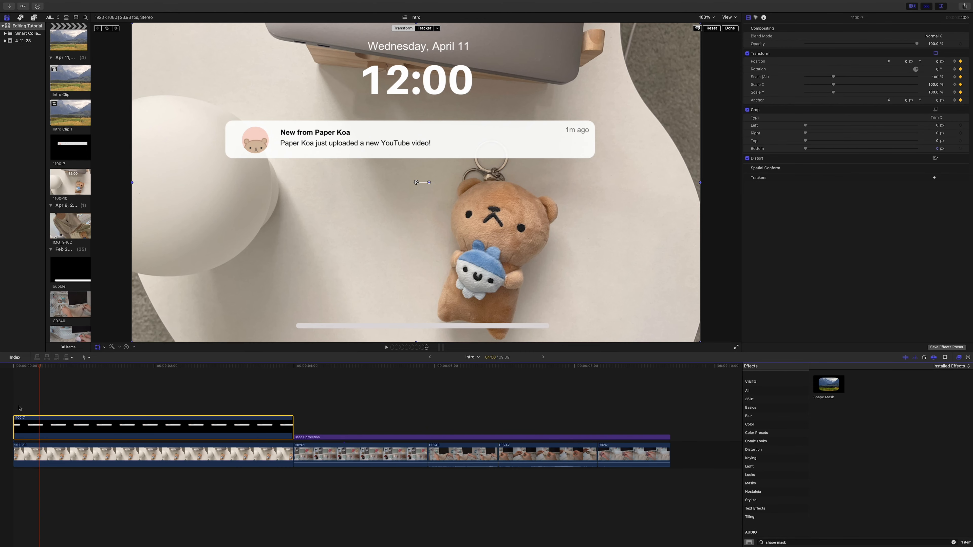
At the first frame, shift the notification clip up by about 50 px to set its starting position
{"action": "left_click", "coordinate": [15, 409]}
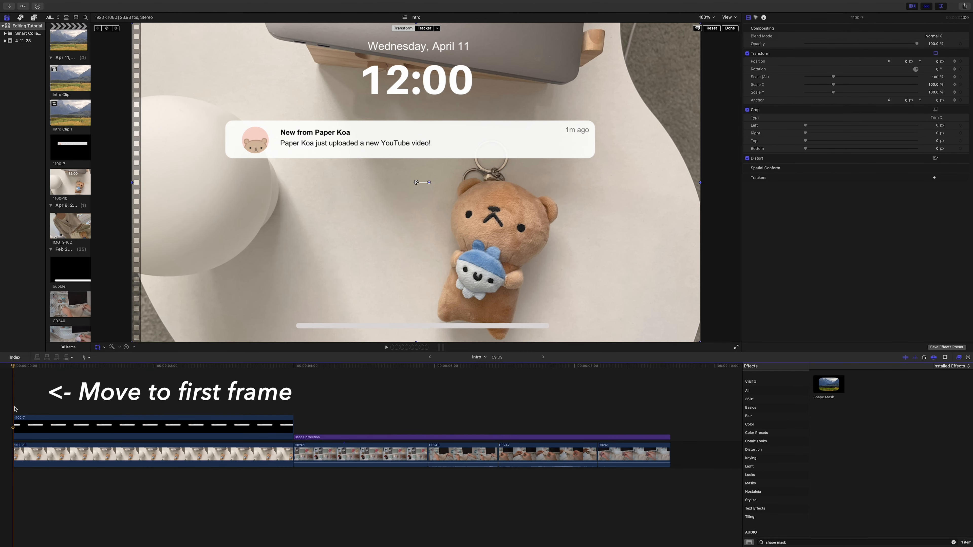
{"action": "left_click", "coordinate": [18, 427]}
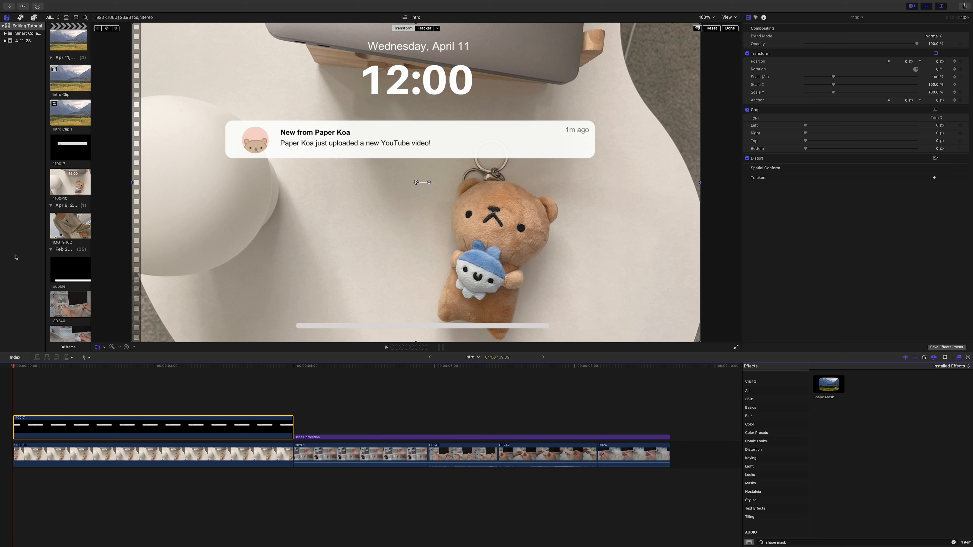
{"action": "left_click_drag", "start_coordinate": [418, 166], "coordinate": [418, 143]}
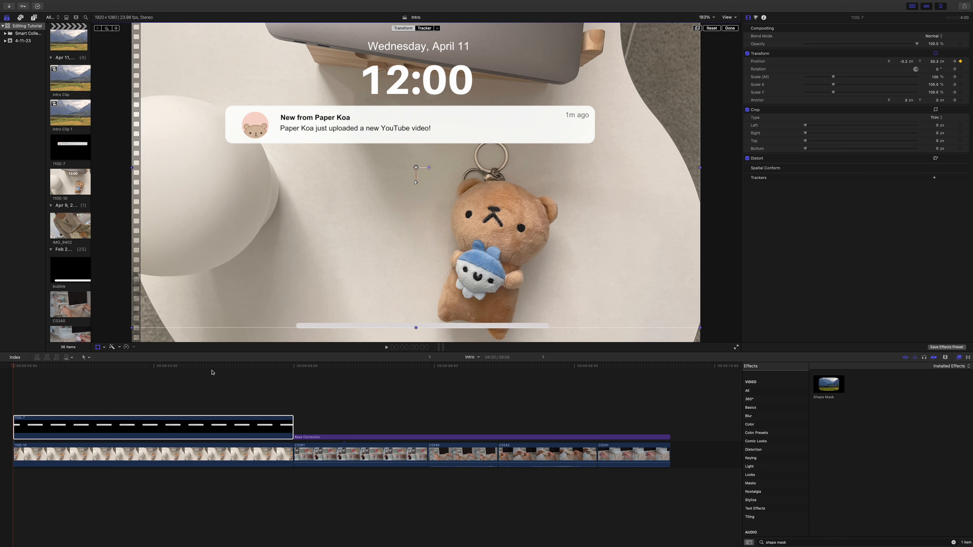
Play back the notification's entrance from the start of the timeline
{"action": "left_click", "coordinate": [11, 402]}
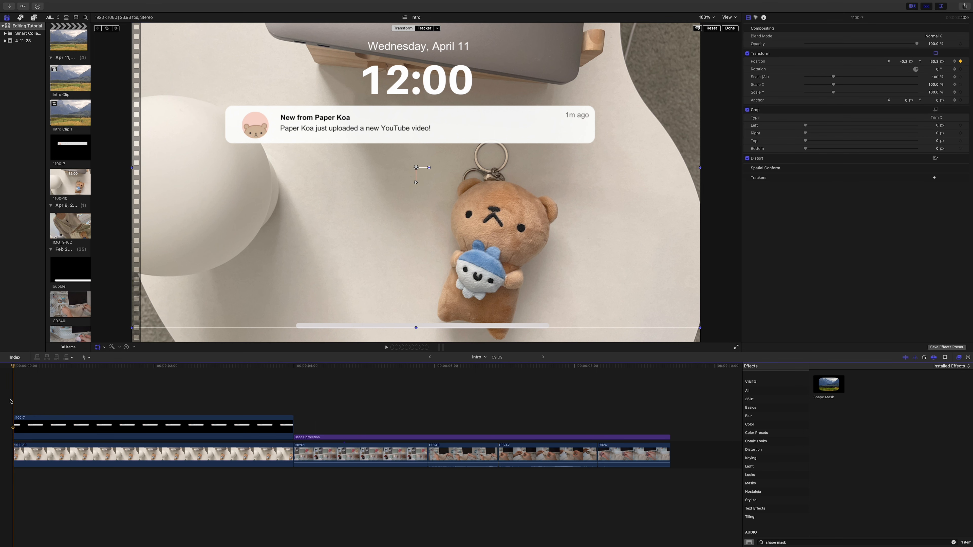
{"action": "key", "text": "space"}
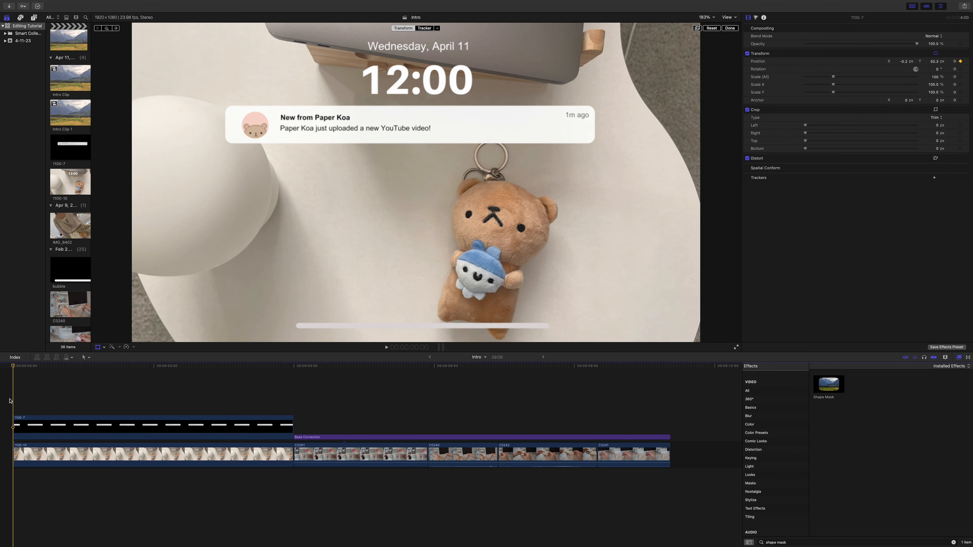
{"action": "key", "text": "space"}
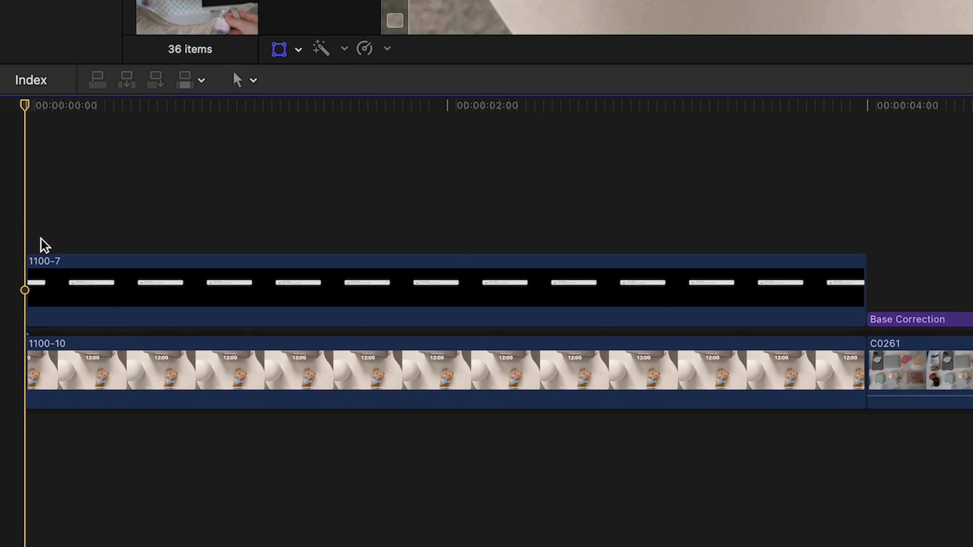
Show the notification clip's video animation and shift its second Transform keyframe closer to the start, checking the motion in playback
{"action": "right_click", "coordinate": [40, 427]}
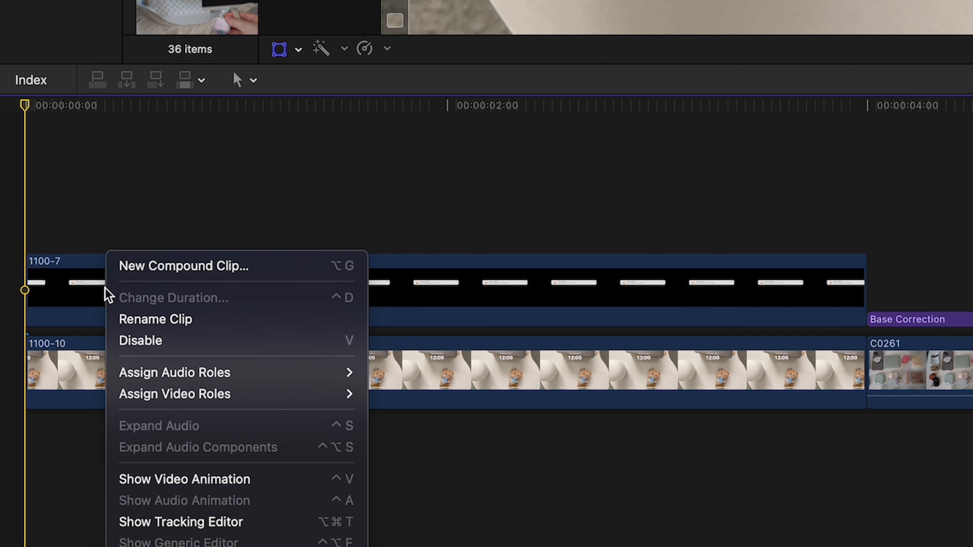
{"action": "left_click", "coordinate": [229, 484]}
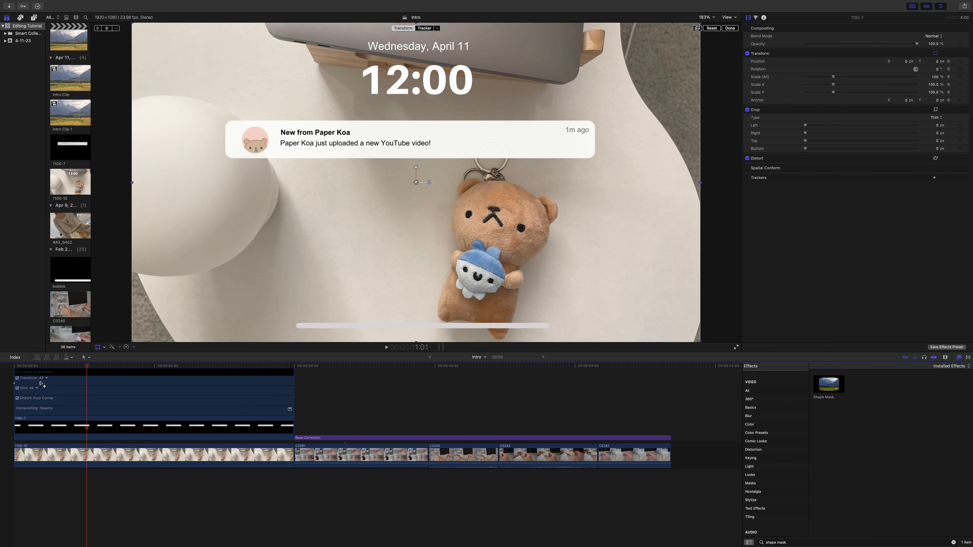
{"action": "left_click_drag", "start_coordinate": [40, 384], "coordinate": [26, 385]}
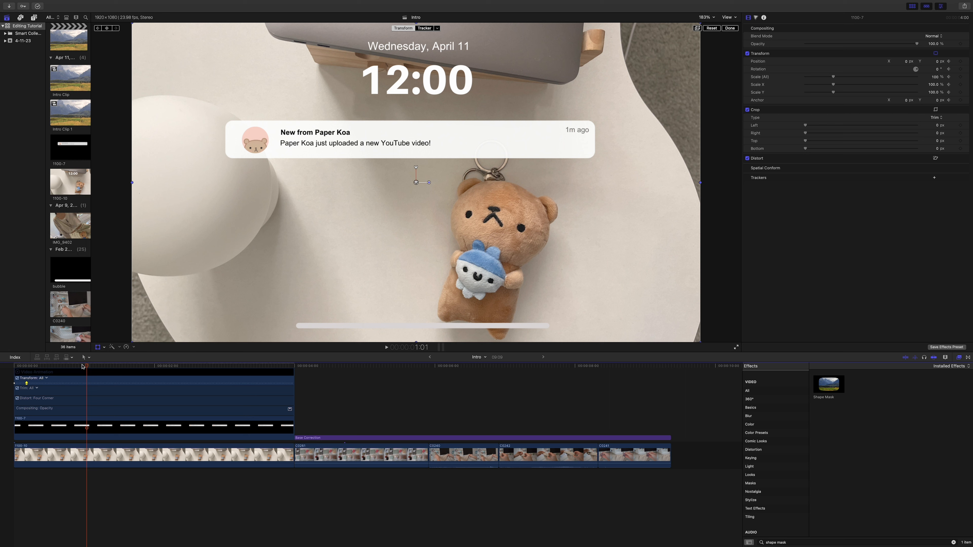
{"action": "left_click_drag", "start_coordinate": [86, 367], "coordinate": [5, 370]}
{"action": "key", "text": "space"}
{"action": "left_click", "coordinate": [36, 382]}
{"action": "key", "text": "space"}
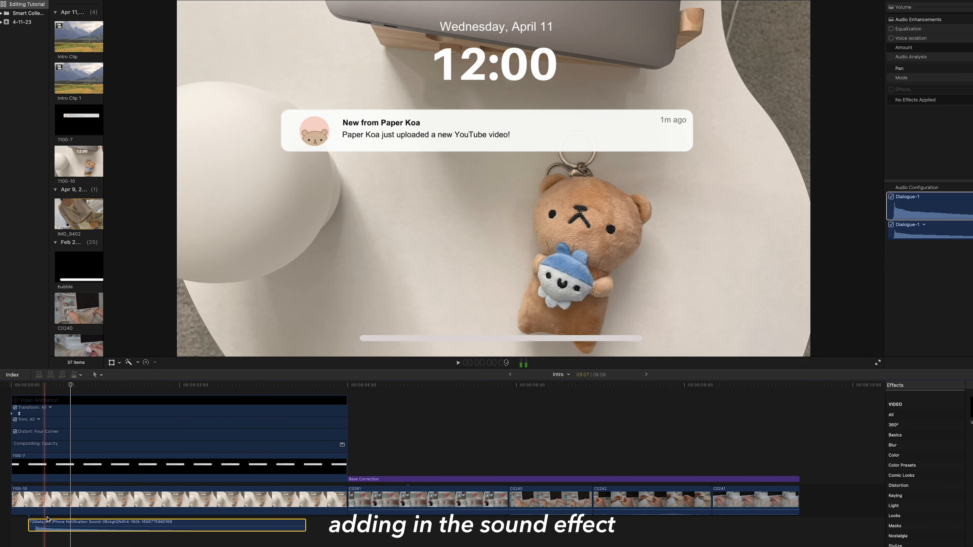
Place the iPhone notification sound effect beneath the start of the lock screen clip and hide the notification clip's video animation
{"action": "left_click_drag", "start_coordinate": [47, 520], "coordinate": [40, 524]}
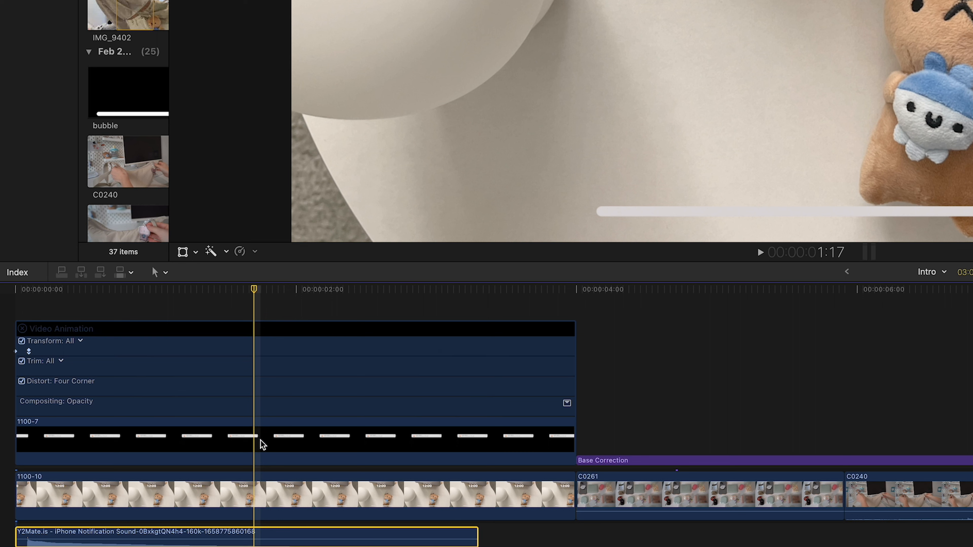
{"action": "right_click", "coordinate": [157, 469]}
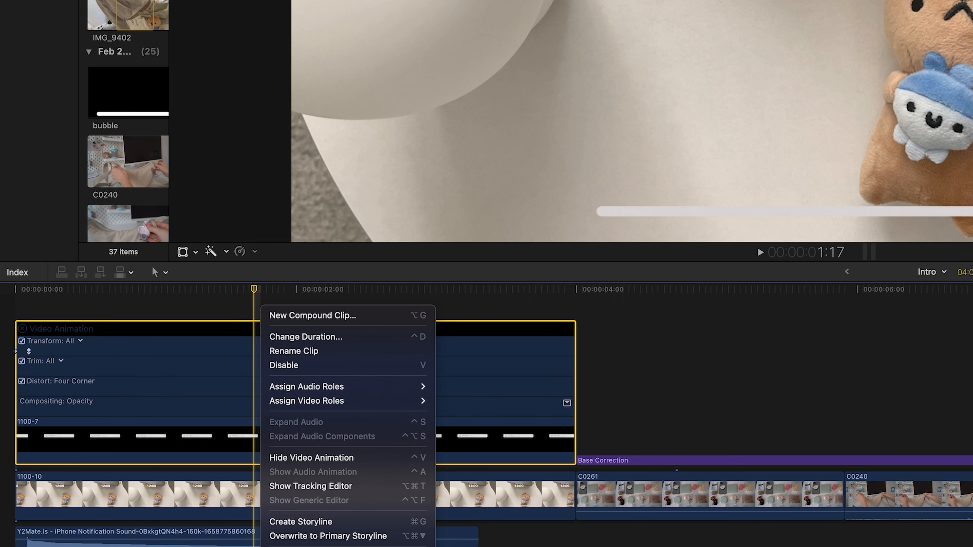
{"action": "left_click", "coordinate": [315, 458]}
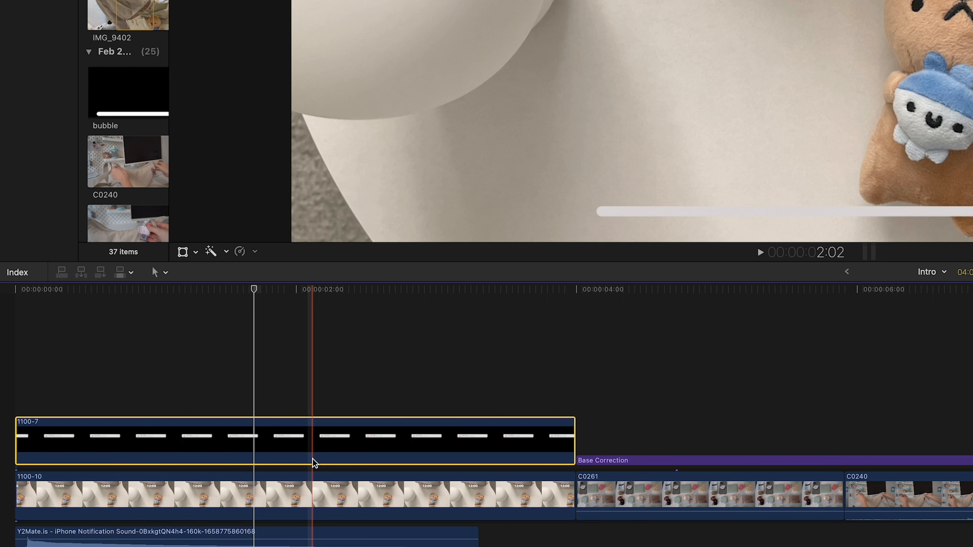
Split both the notification clip and the lock screen clip at 1:17
{"action": "left_click", "coordinate": [259, 400]}
{"action": "left_click_drag", "start_coordinate": [256, 389], "coordinate": [262, 484]}
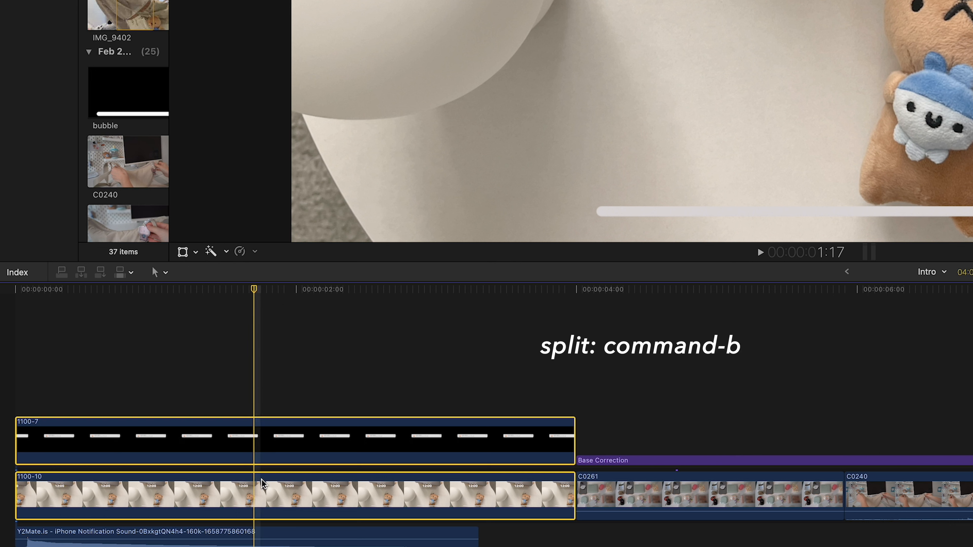
{"action": "key", "text": "super+b"}
Combine the second halves of the notification and lock screen clips into a compound clip named "combined clip"
{"action": "left_click_drag", "start_coordinate": [325, 387], "coordinate": [325, 486]}
{"action": "right_click", "coordinate": [342, 446]}
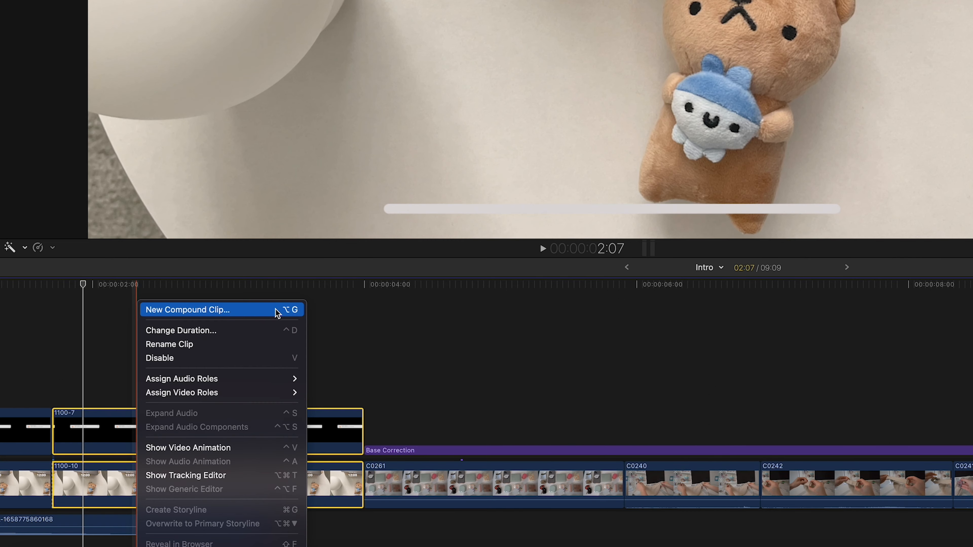
{"action": "left_click", "coordinate": [480, 316]}
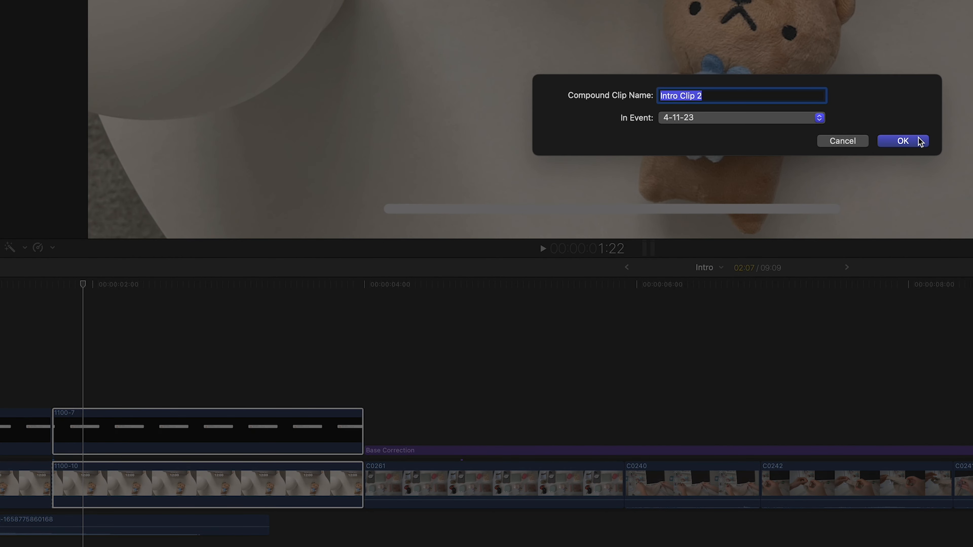
{"action": "type", "text": "combined clip"}
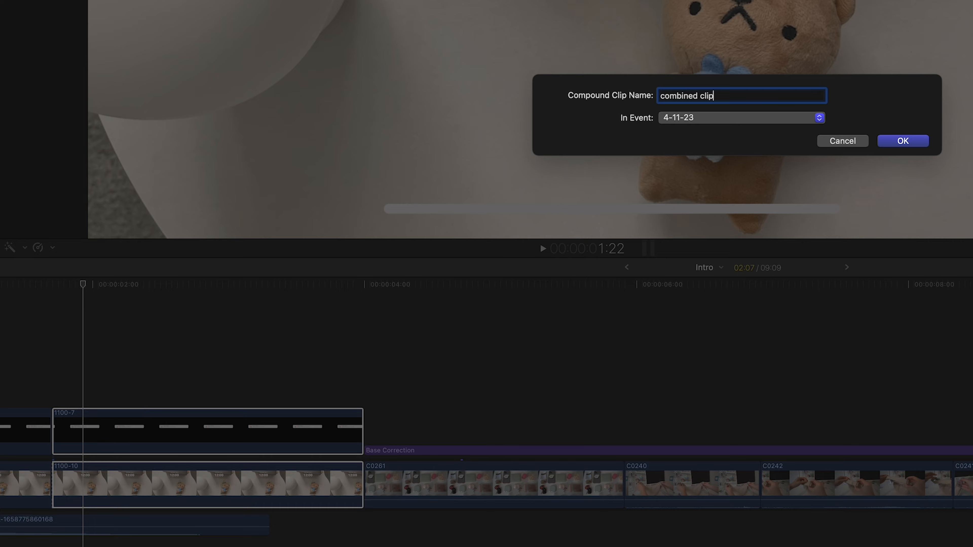
{"action": "left_click", "coordinate": [911, 142]}
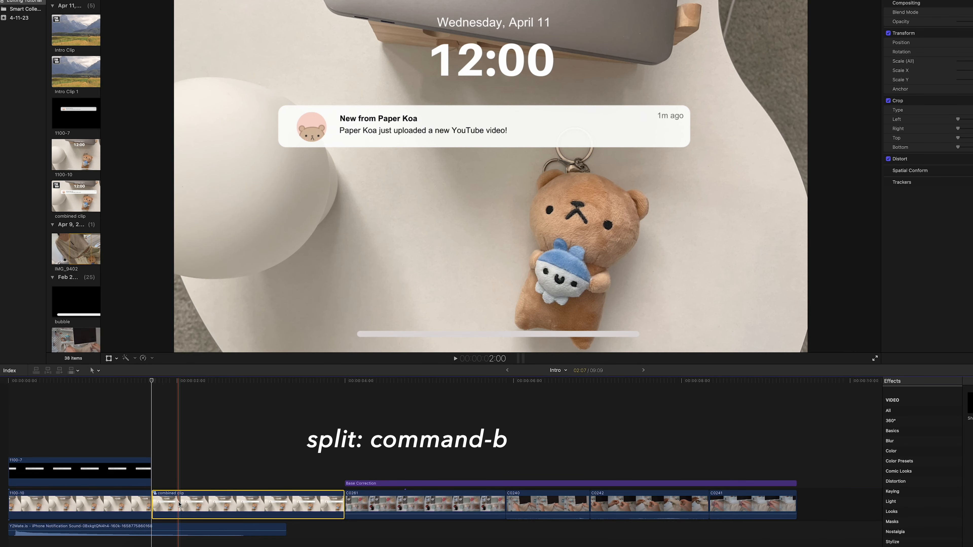
Split the combined clip at 2:00 and stack its second part above the start of clip C0261
{"action": "key", "text": "super+b"}
{"action": "left_click_drag", "start_coordinate": [196, 505], "coordinate": [193, 444]}
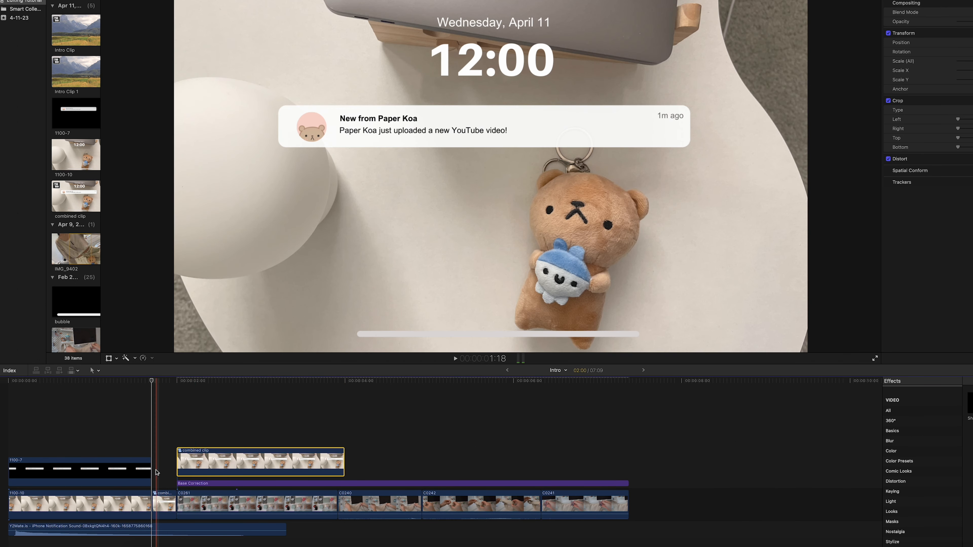
Add a Transform keyframe to the stacked combined clip at its first frame, 2:00
{"action": "left_click", "coordinate": [179, 443]}
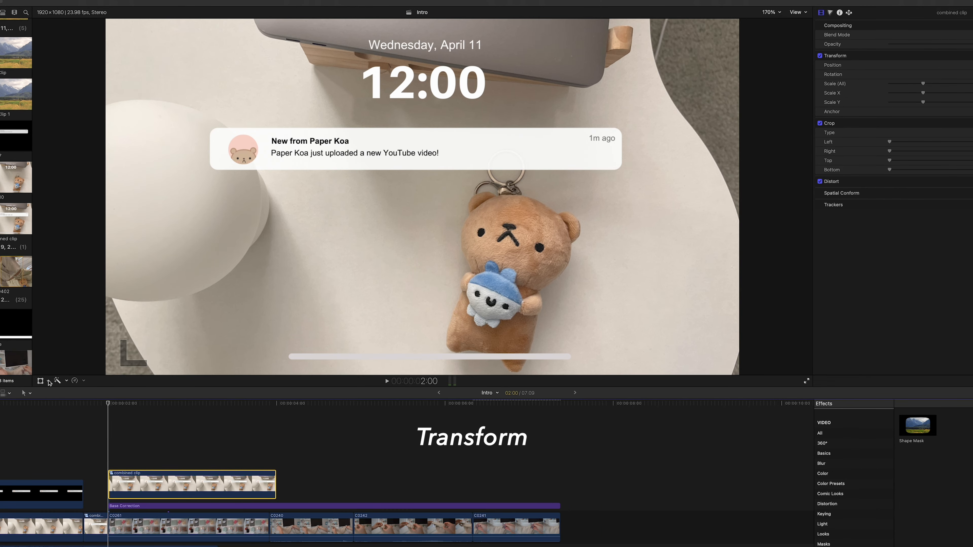
{"action": "left_click", "coordinate": [50, 383]}
{"action": "left_click", "coordinate": [63, 387]}
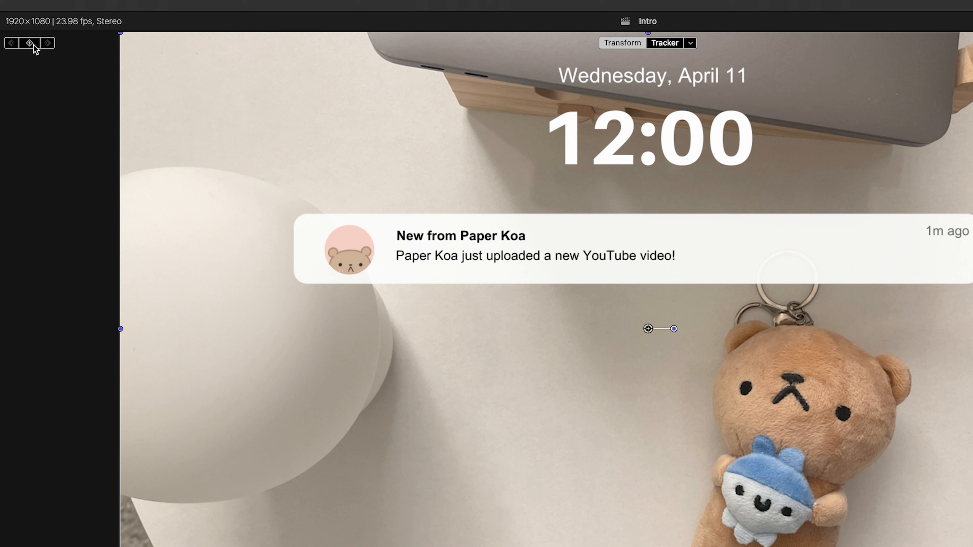
{"action": "left_click", "coordinate": [33, 45]}
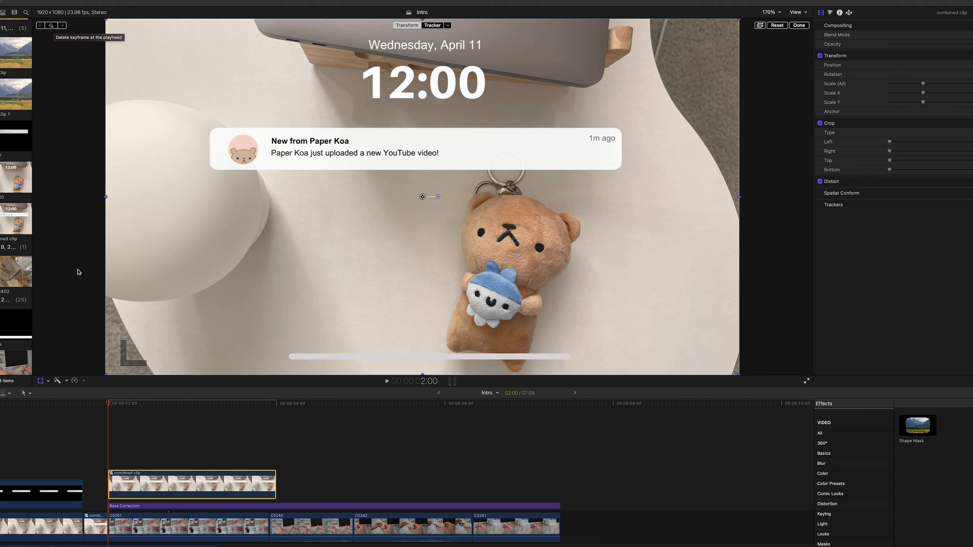
At 2:07, move the combined clip straight up until it is completely out of frame, using 100% viewer zoom, and finish the transform
{"action": "key", "text": "Right"}
{"action": "key", "text": "Right"}
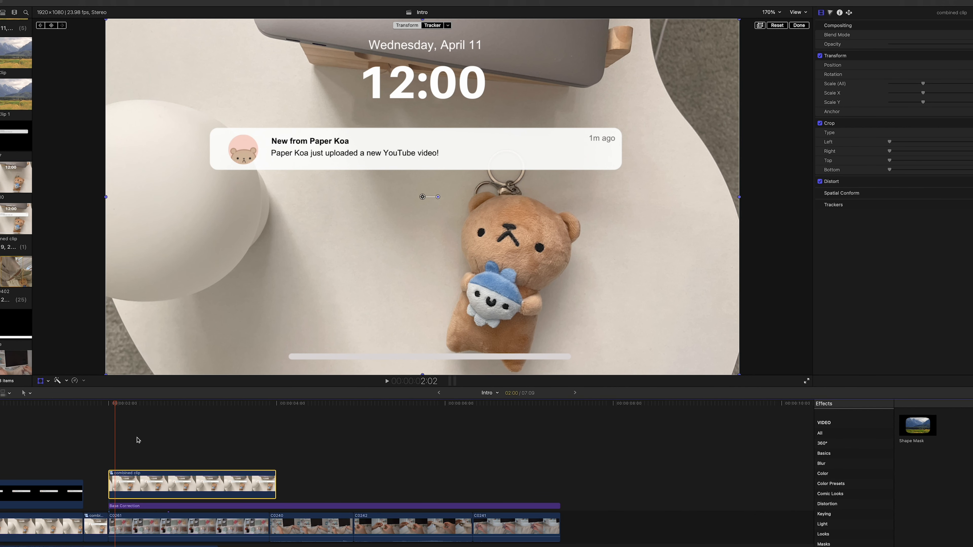
{"action": "key", "text": "Right"}
{"action": "key", "text": "Right"}
{"action": "key", "text": "Right"}
{"action": "key", "text": "Right"}
{"action": "key", "text": "Right"}
{"action": "left_click_drag", "start_coordinate": [423, 197], "coordinate": [423, 0]}
{"action": "left_click", "coordinate": [771, 12]}
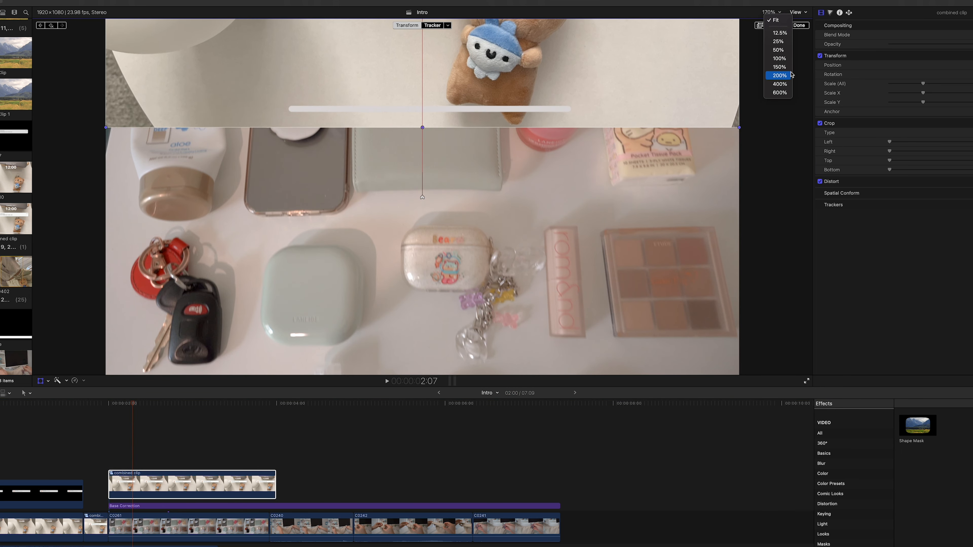
{"action": "left_click", "coordinate": [785, 59]}
{"action": "left_click_drag", "start_coordinate": [421, 56], "coordinate": [423, 0]}
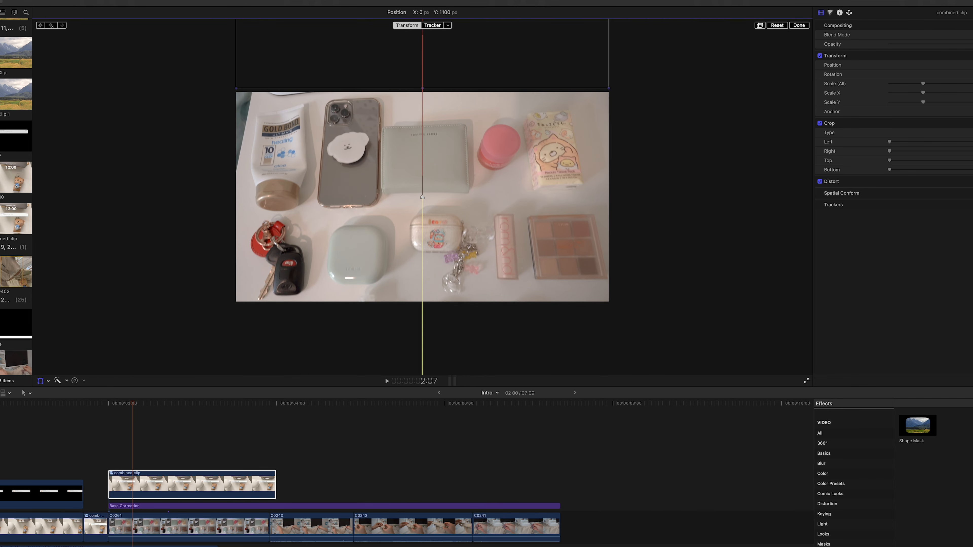
{"action": "left_click", "coordinate": [799, 25]}
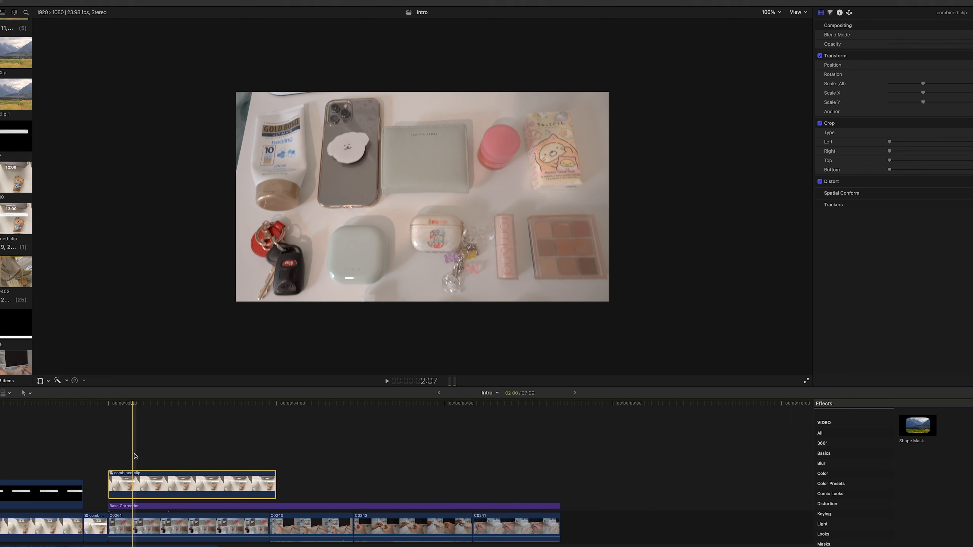
Play back the lock screen's swipe-up transition and set the viewer zoom back to Fit
{"action": "left_click", "coordinate": [114, 409]}
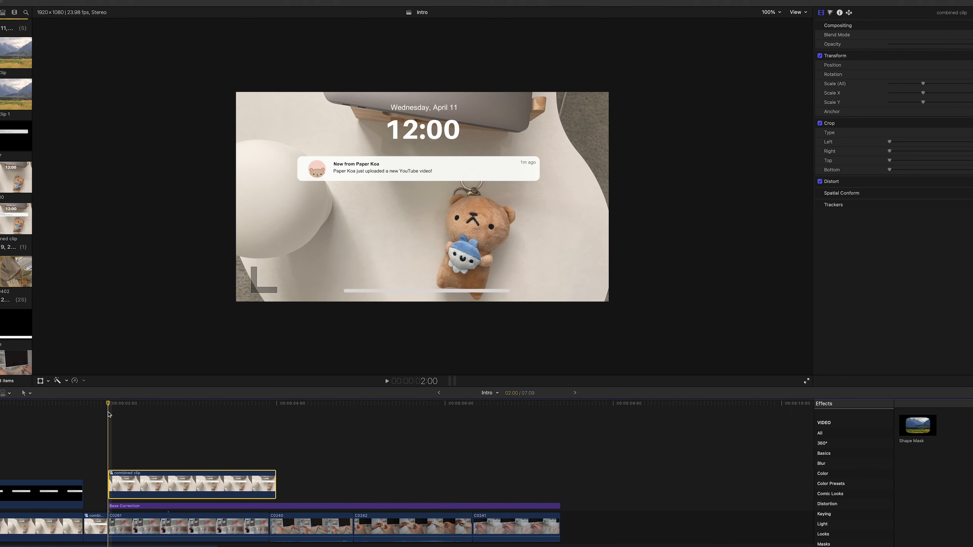
{"action": "key", "text": "space"}
{"action": "key", "text": "space"}
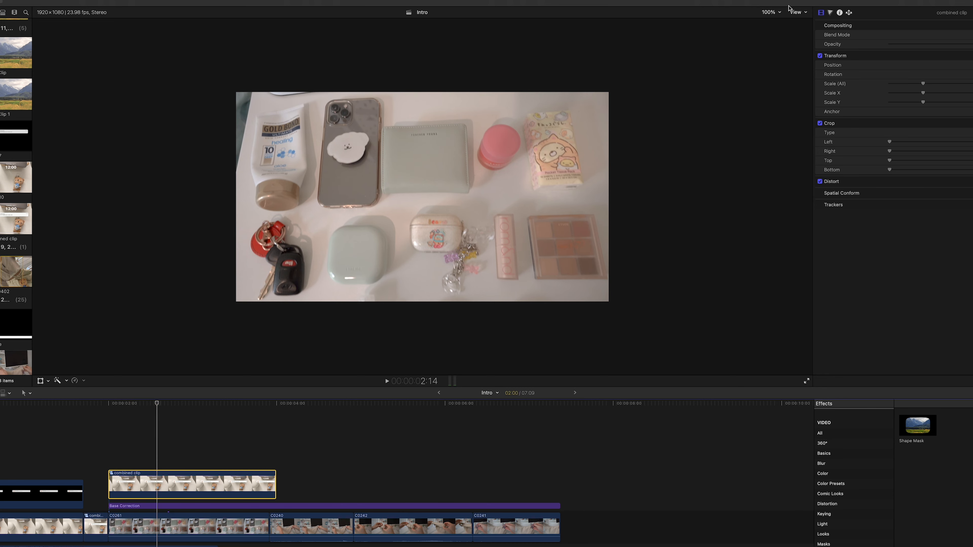
{"action": "left_click", "coordinate": [771, 12]}
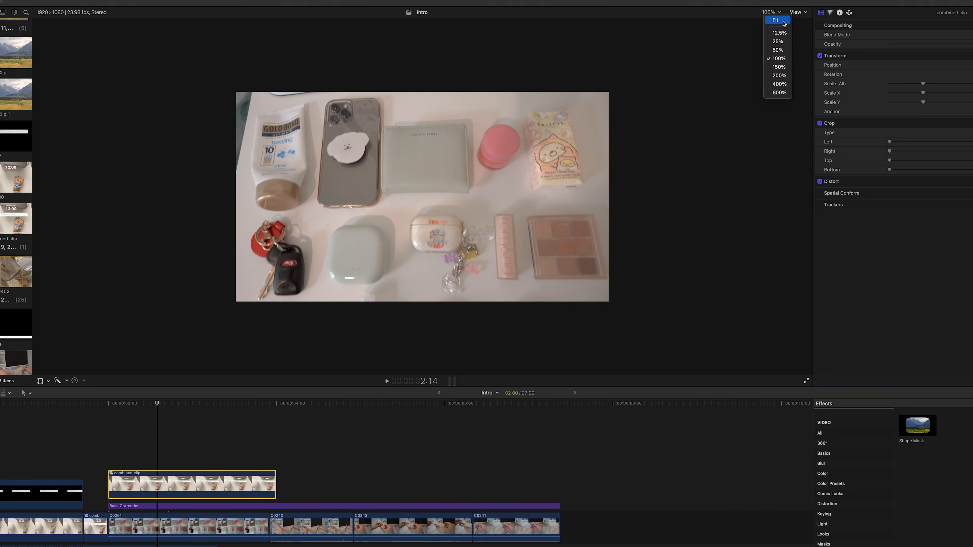
{"action": "left_click", "coordinate": [773, 16]}
{"action": "scroll", "coordinate": [104, 432], "scroll_direction": "down", "scroll_amount": 1}
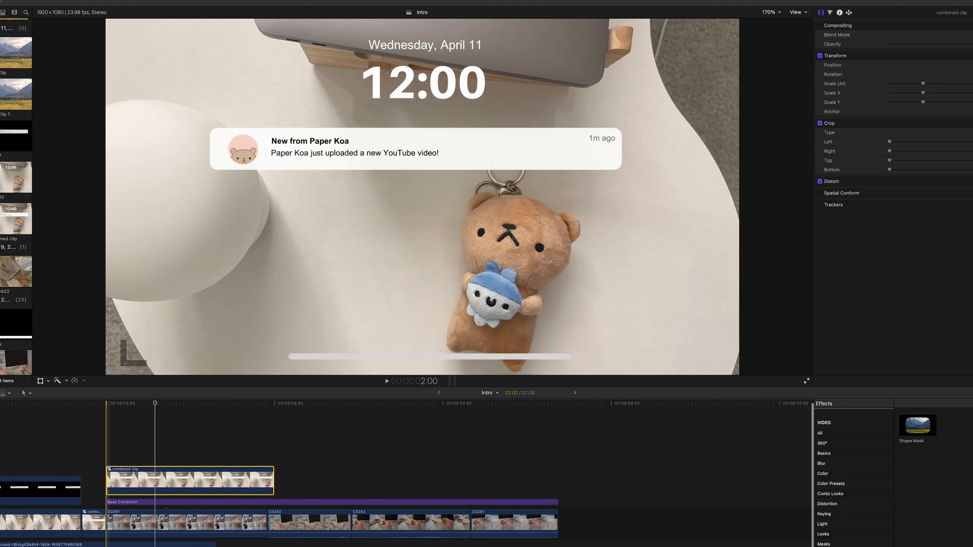
{"action": "key", "text": "space"}
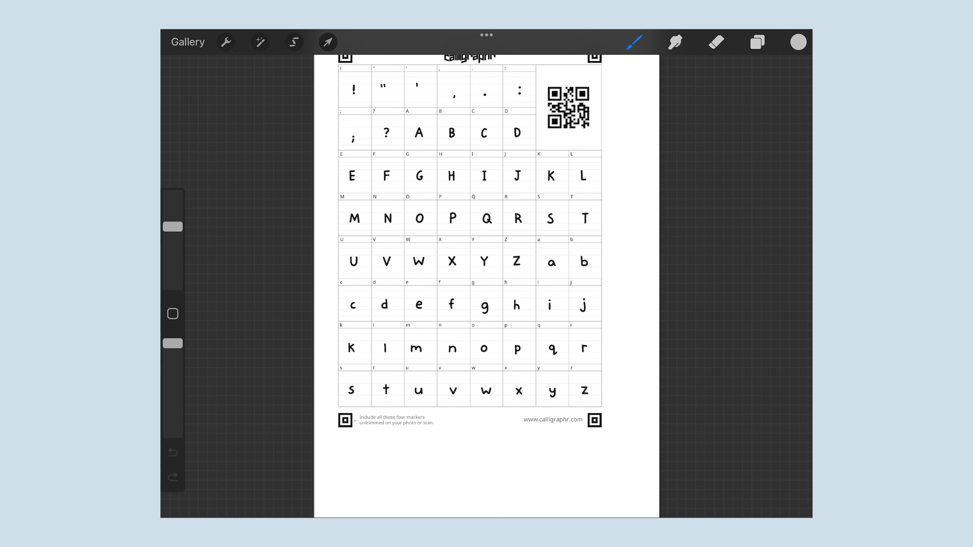
{"action": "scroll", "coordinate": [487, 286], "scroll_direction": "down", "scroll_amount": 2}
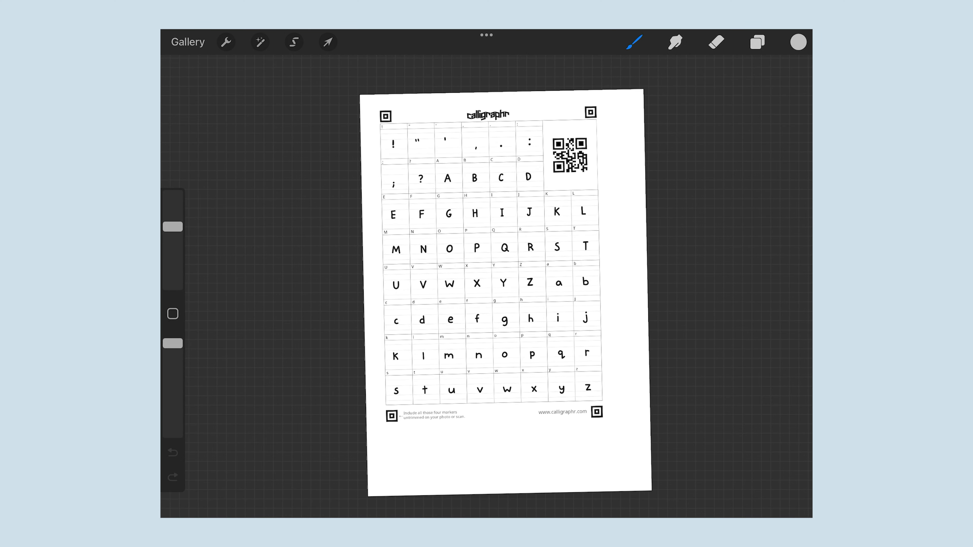